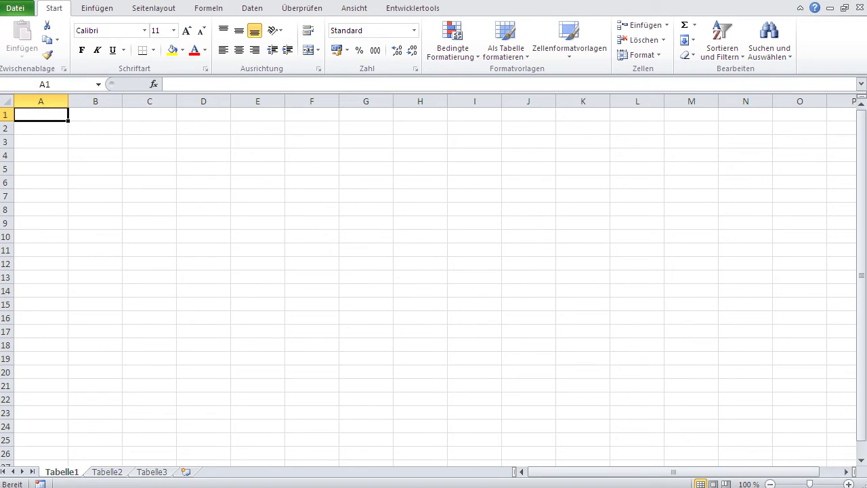
Cycle through the sheet tabs Tabelle1, Tabelle2 and Tabelle3, ending on Tabelle3
drag(321, 0, 322, 2)
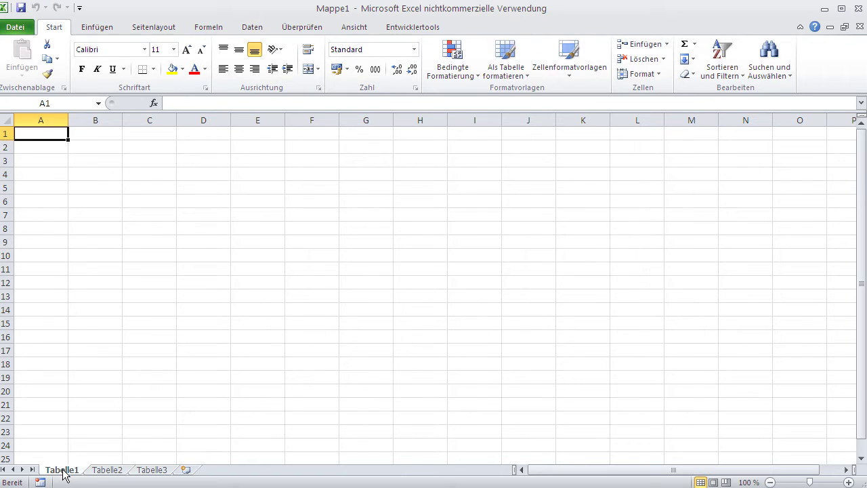
click(106, 470)
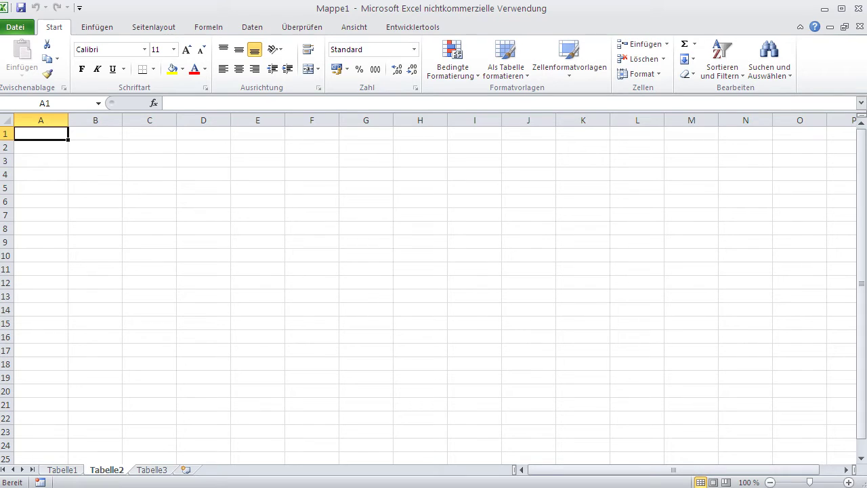
click(153, 471)
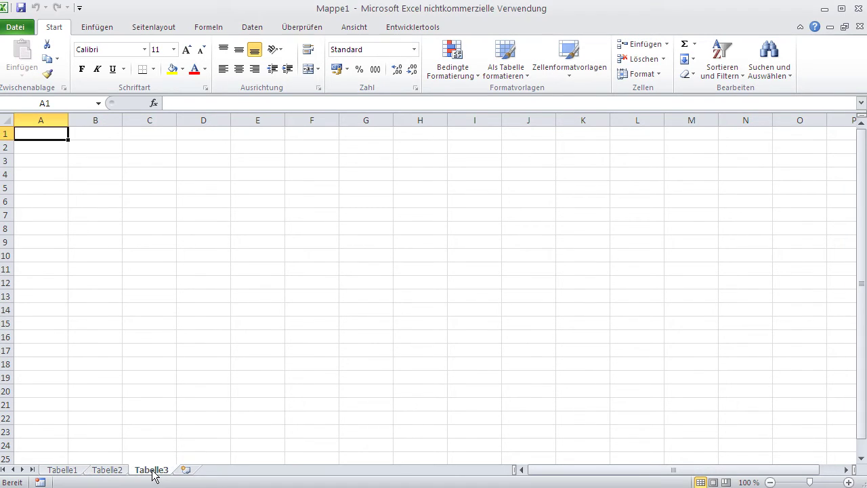
click(114, 472)
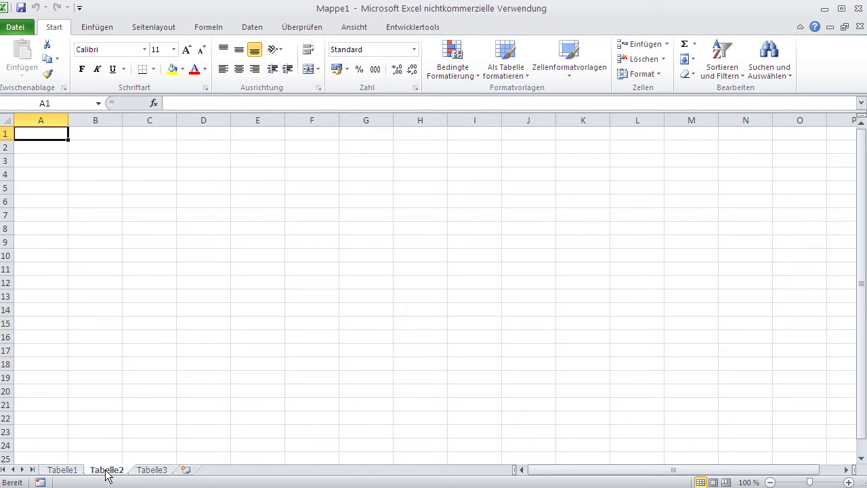
click(75, 469)
click(109, 470)
click(150, 471)
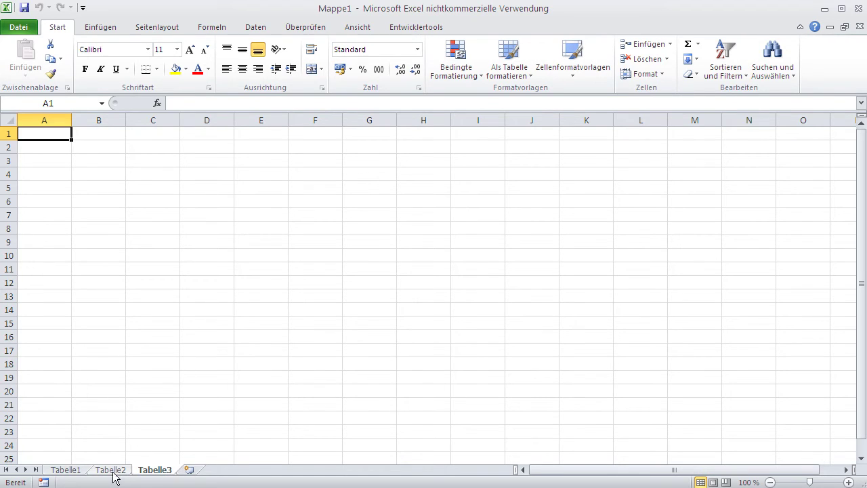
Rename the Tabelle1 tab to 'meine erste Tabelle' and confirm by switching to Tabelle2
click(68, 472)
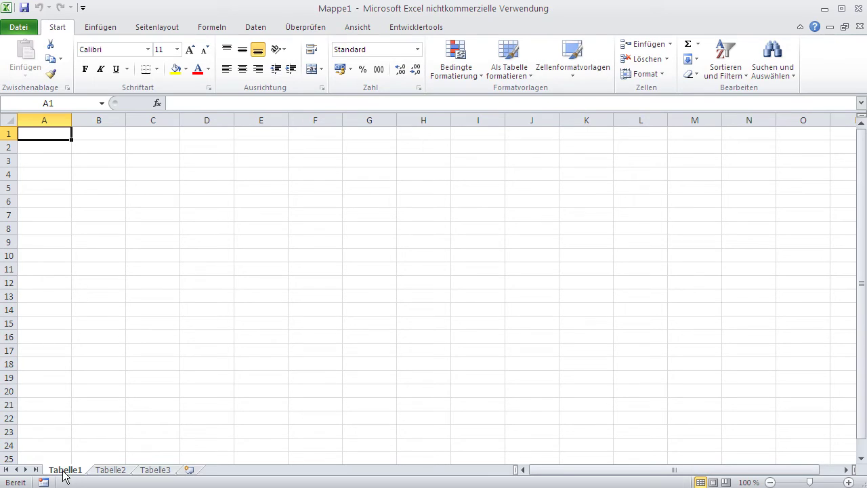
double_click(70, 470)
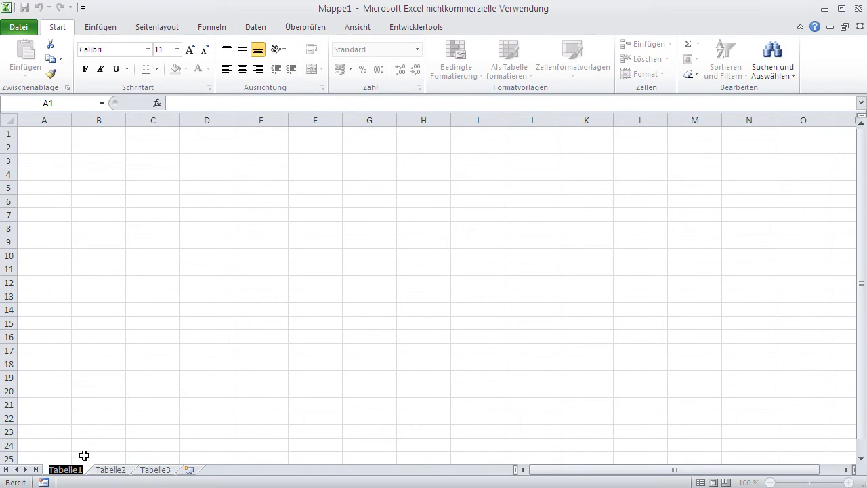
text(meine erste )
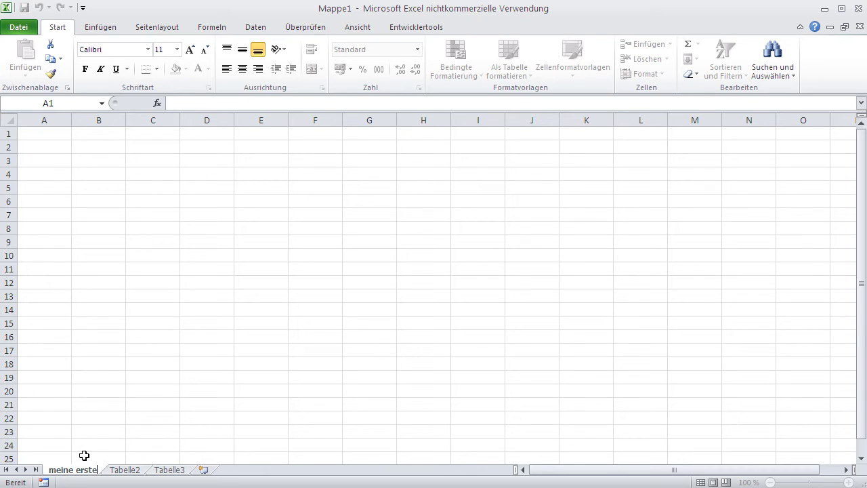
text(Tabelle)
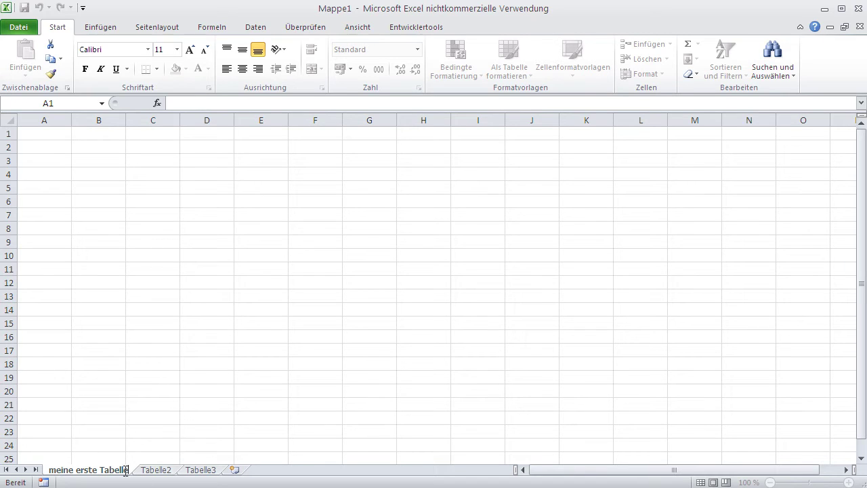
double_click(95, 470)
click(148, 473)
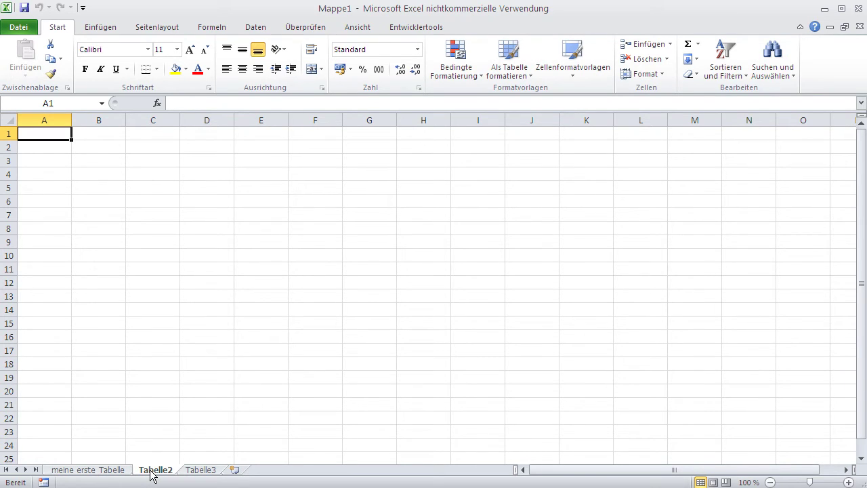
Rename Tabelle2 to 'wieder eine Tabelle' with the tab's Umbenennen command, capitalising Tabelle
right_click(150, 472)
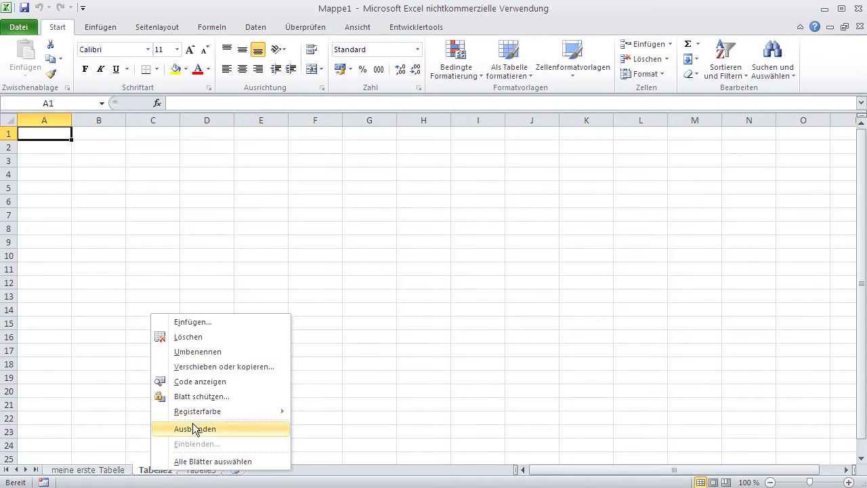
click(196, 359)
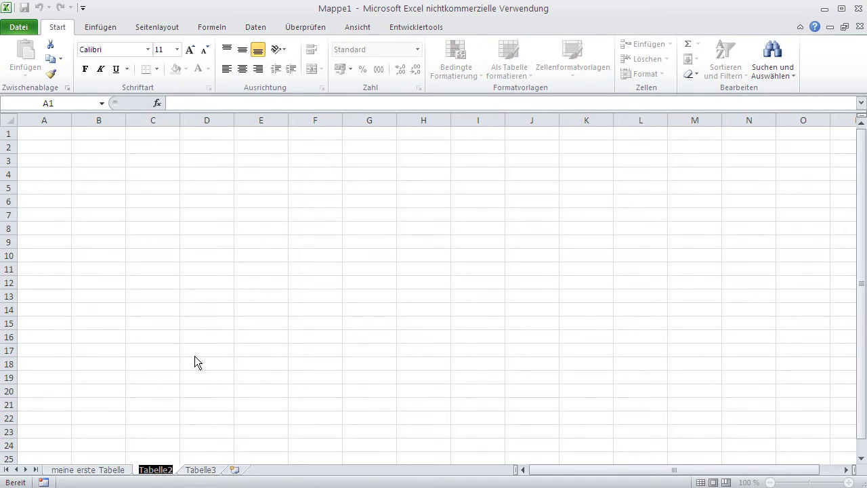
text(w)
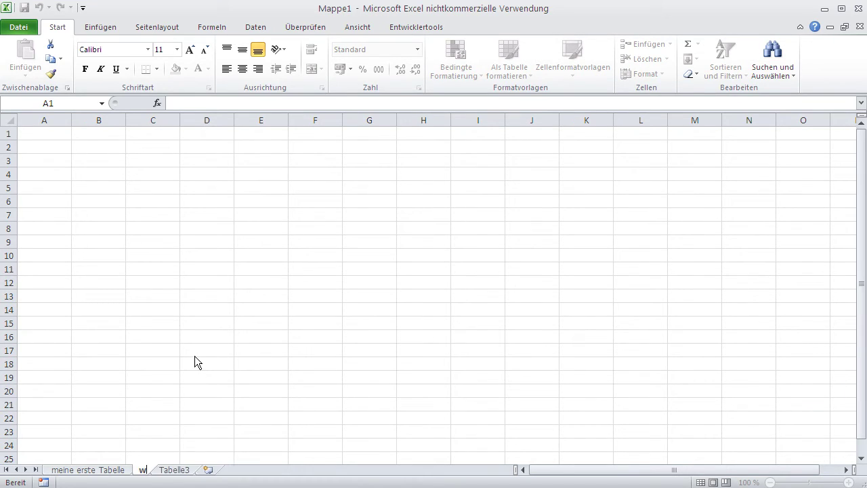
text(ieder eine tabelle)
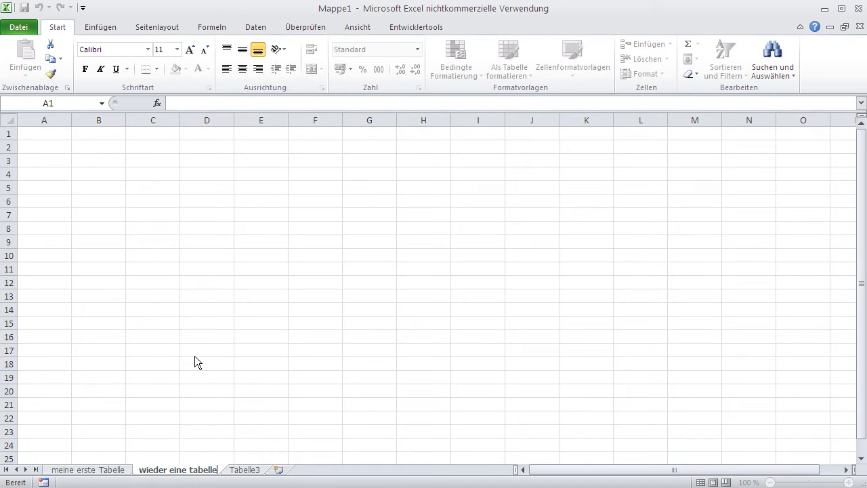
key(BackSpace)
key(BackSpace)
key(BackSpace)
key(BackSpace)
key(BackSpace)
key(BackSpace)
key(BackSpace)
text(Tabelle)
click(201, 361)
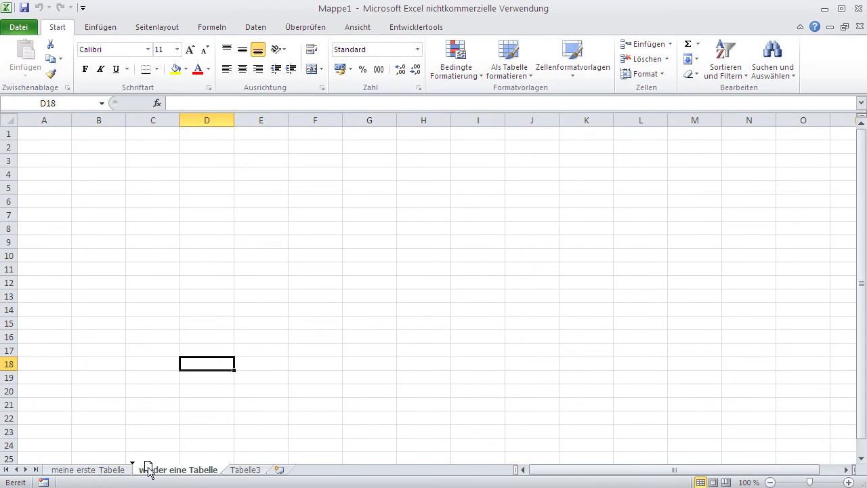
Drag 'wieder eine Tabelle' to the front and place Tabelle3 between the two renamed sheets
drag(163, 474, 82, 460)
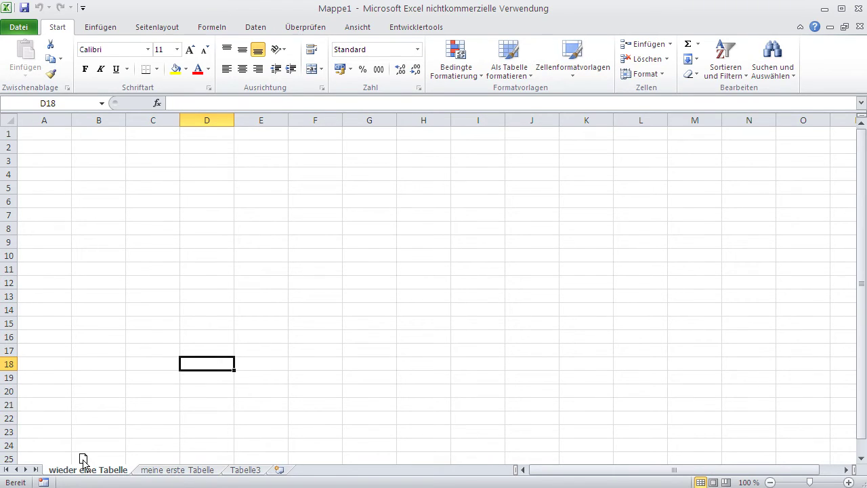
click(244, 471)
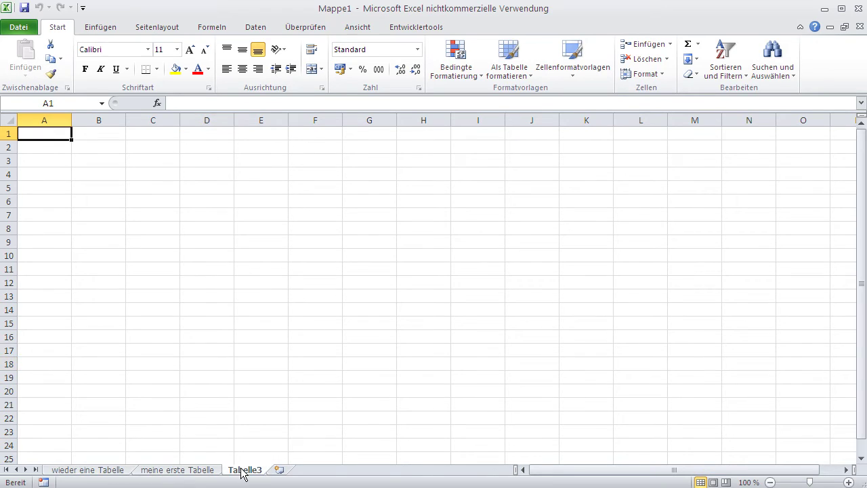
drag(243, 474, 109, 452)
drag(108, 453, 145, 459)
drag(146, 461, 145, 460)
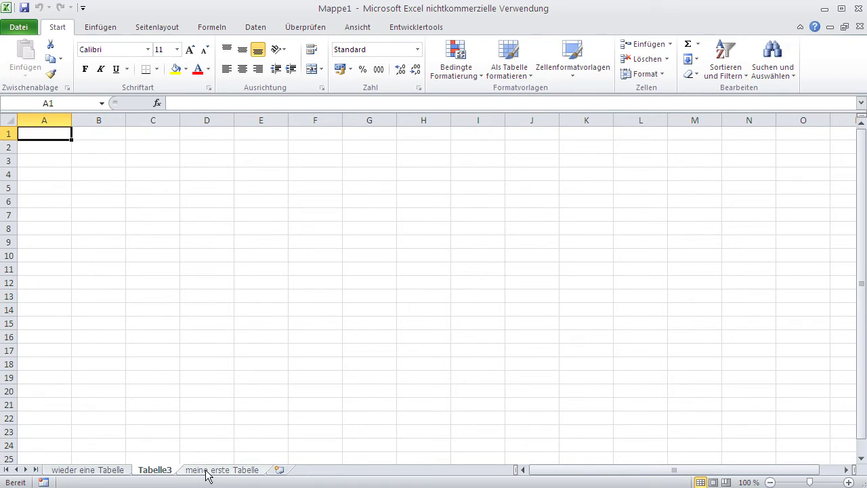
Drag 'meine erste Tabelle' back into the first sheet position
drag(206, 472, 207, 472)
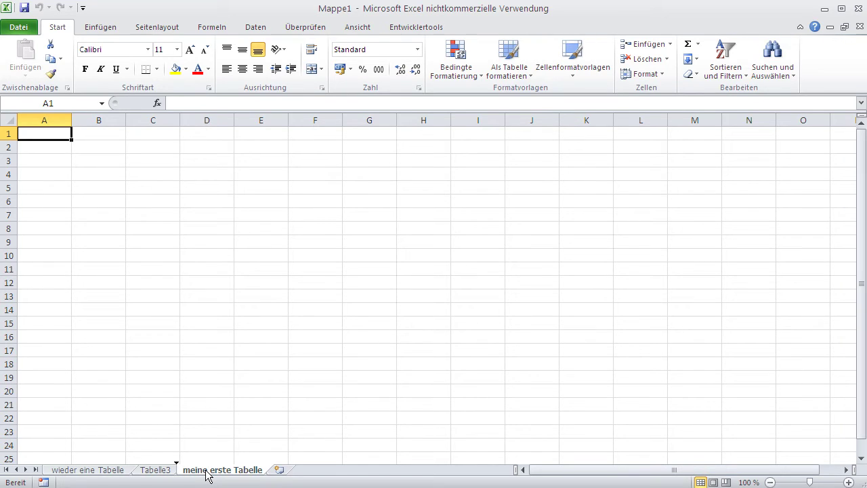
drag(207, 472, 105, 455)
drag(105, 454, 104, 453)
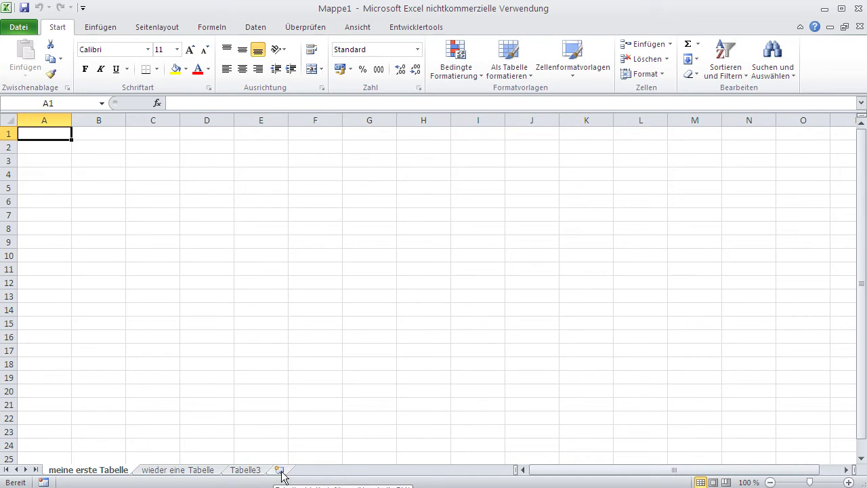
Insert twelve new empty sheets at the end of the workbook, up to Tabelle15
click(280, 473)
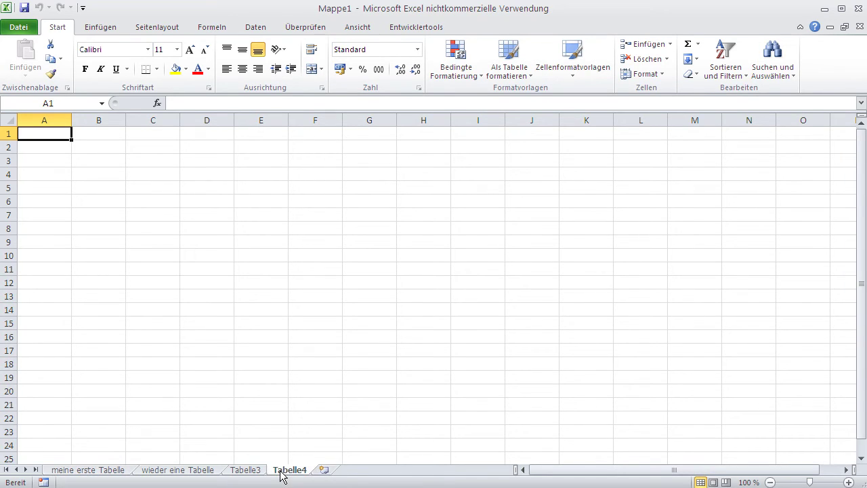
click(320, 472)
click(369, 470)
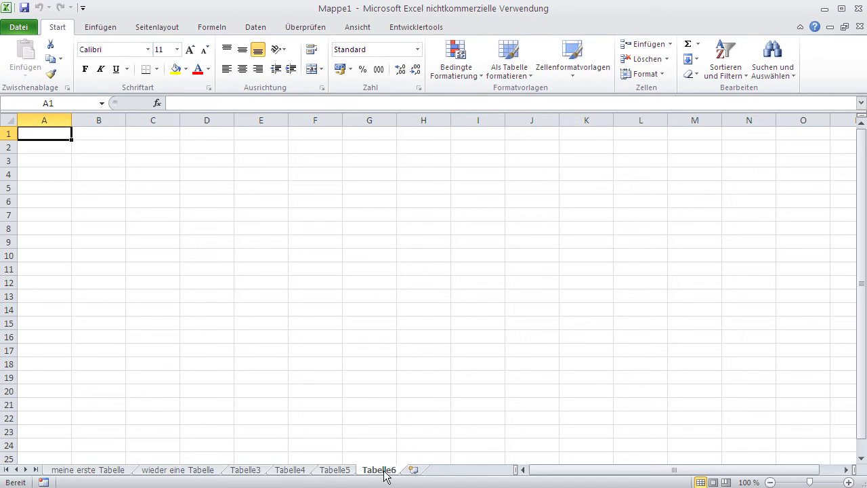
click(412, 471)
click(458, 472)
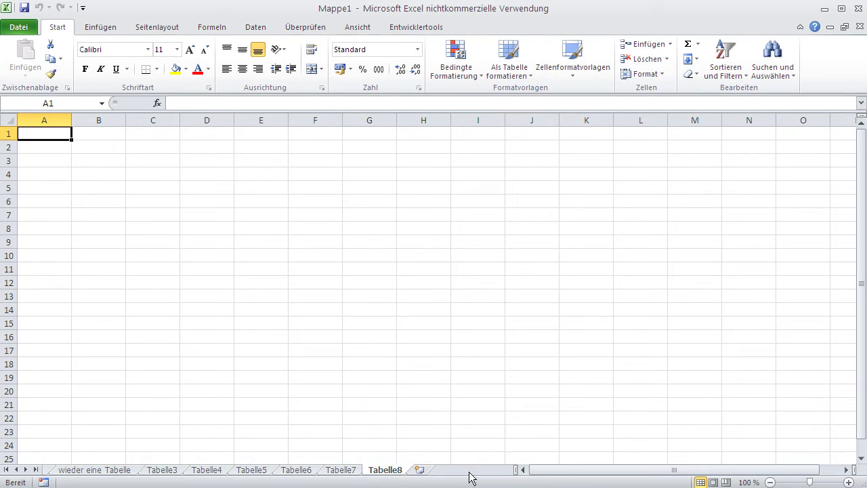
click(424, 470)
click(464, 471)
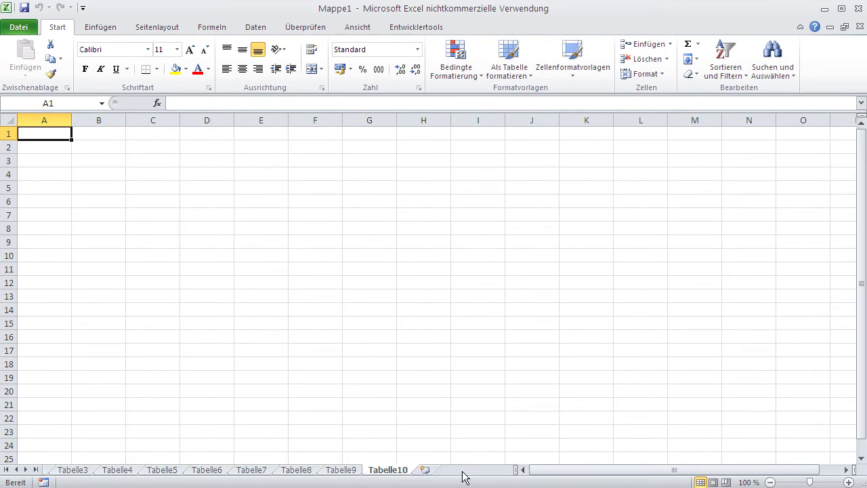
click(430, 471)
click(475, 471)
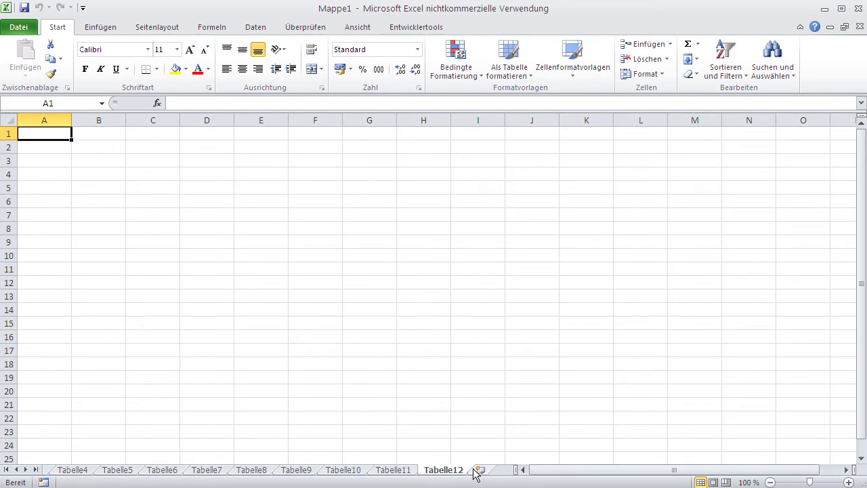
click(480, 471)
click(489, 472)
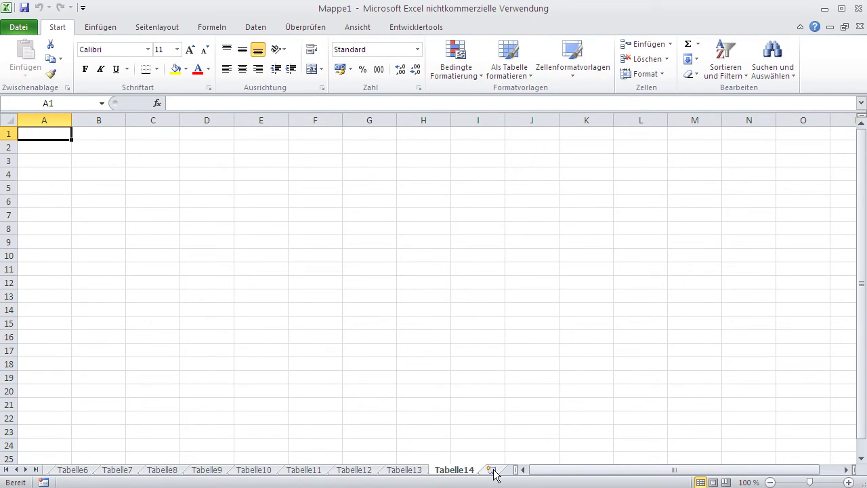
click(491, 472)
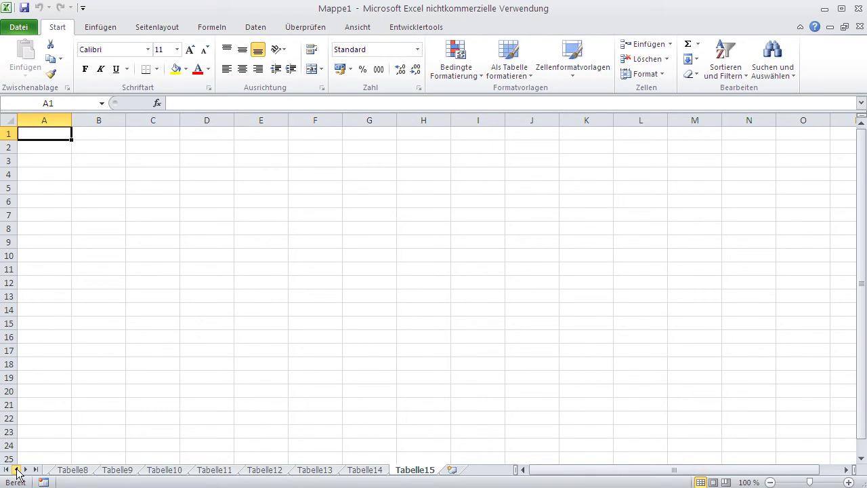
click(16, 470)
click(16, 470)
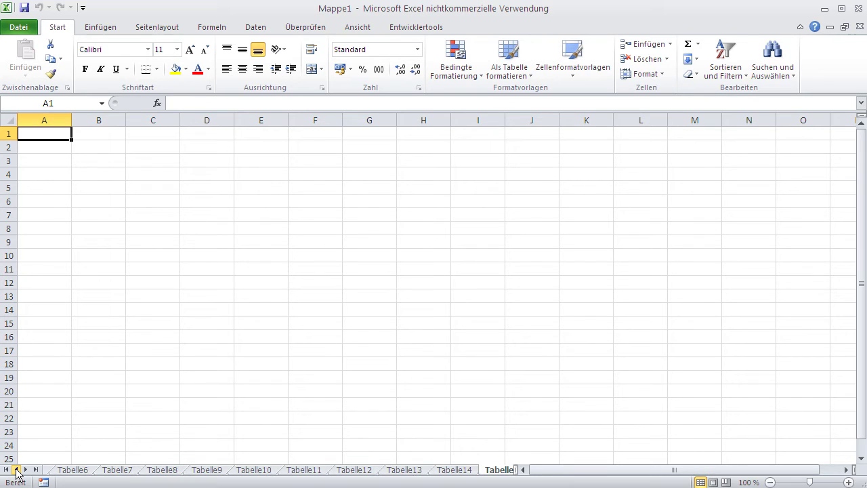
click(16, 470)
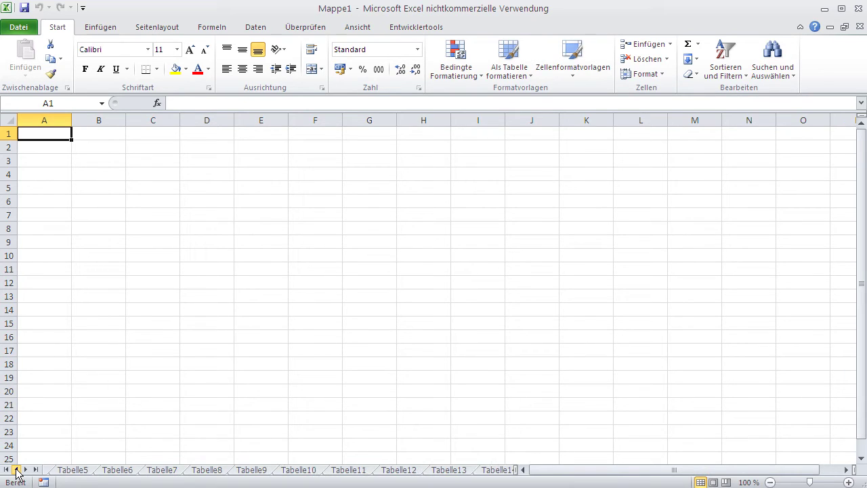
click(26, 470)
click(26, 470)
click(26, 469)
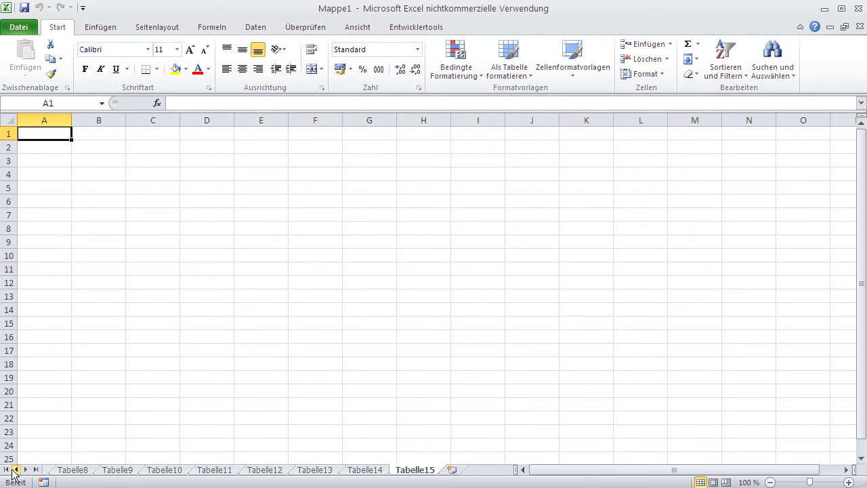
click(7, 470)
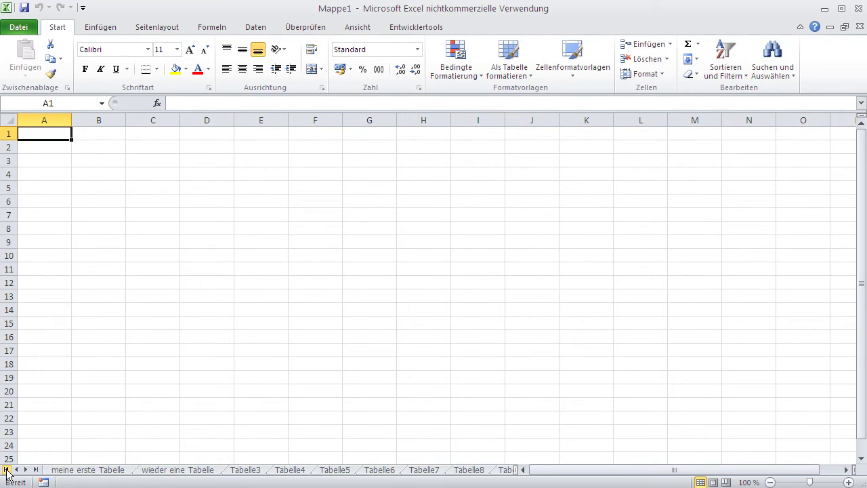
click(37, 470)
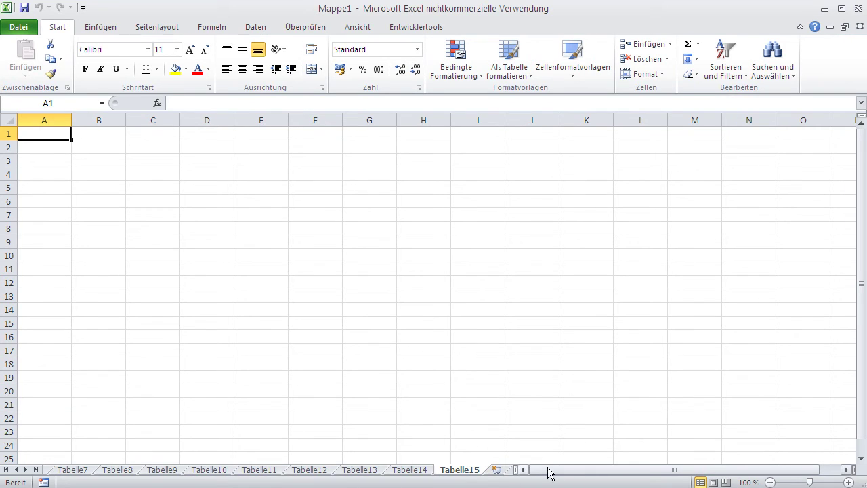
drag(692, 472, 691, 472)
drag(517, 470, 249, 465)
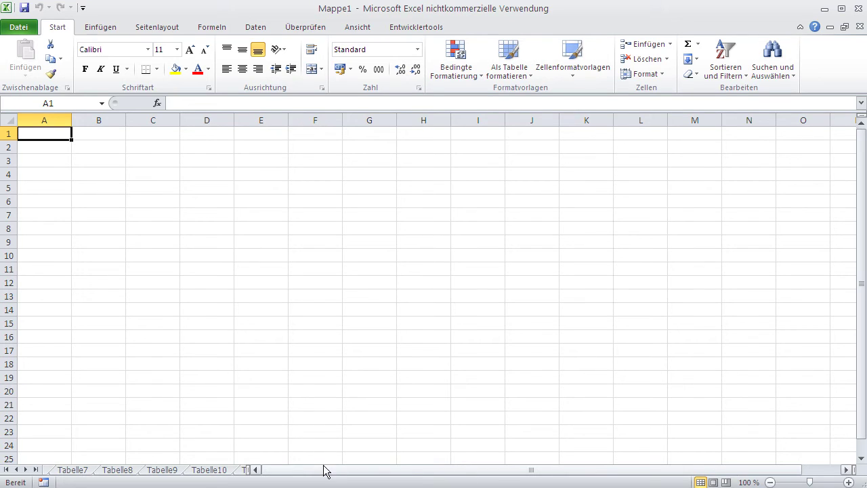
drag(249, 469, 636, 466)
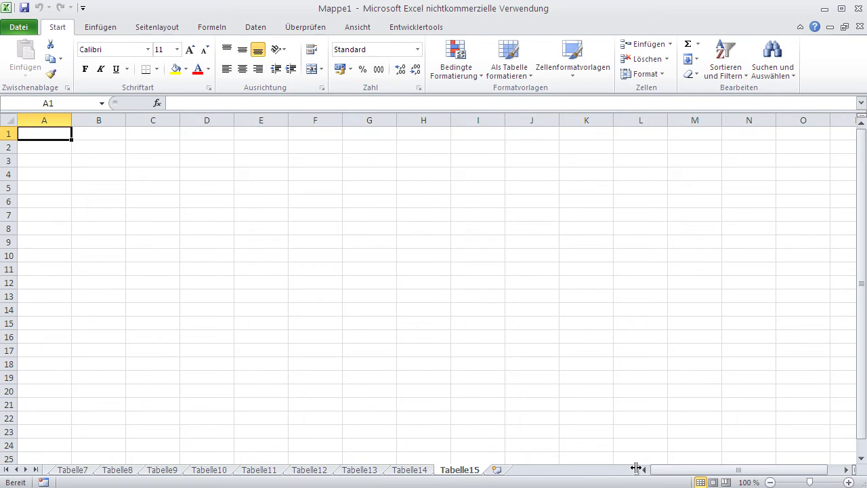
drag(633, 469, 146, 469)
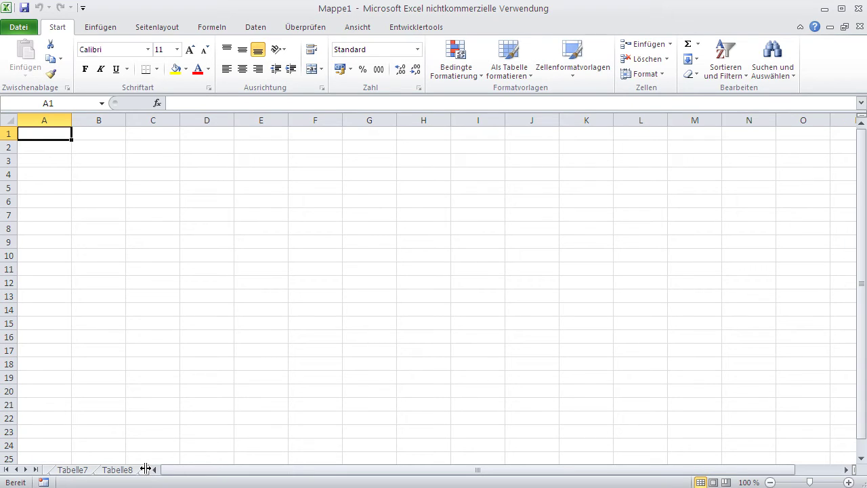
drag(145, 469, 597, 469)
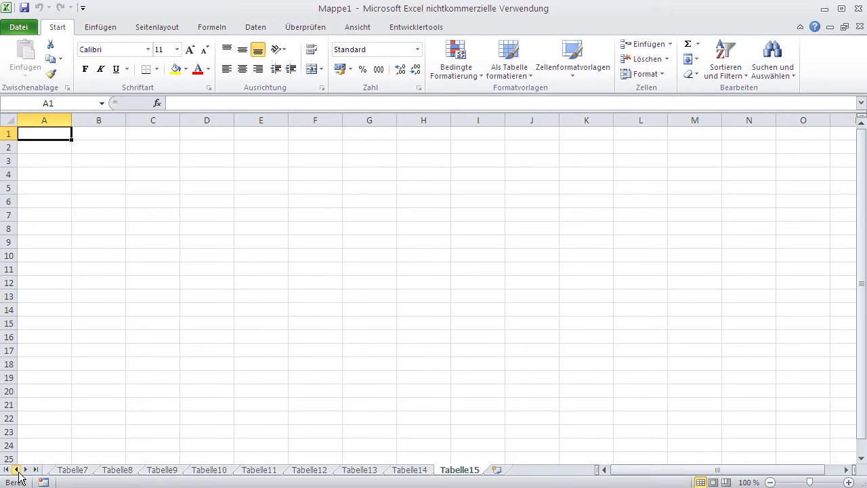
double_click(16, 469)
double_click(16, 469)
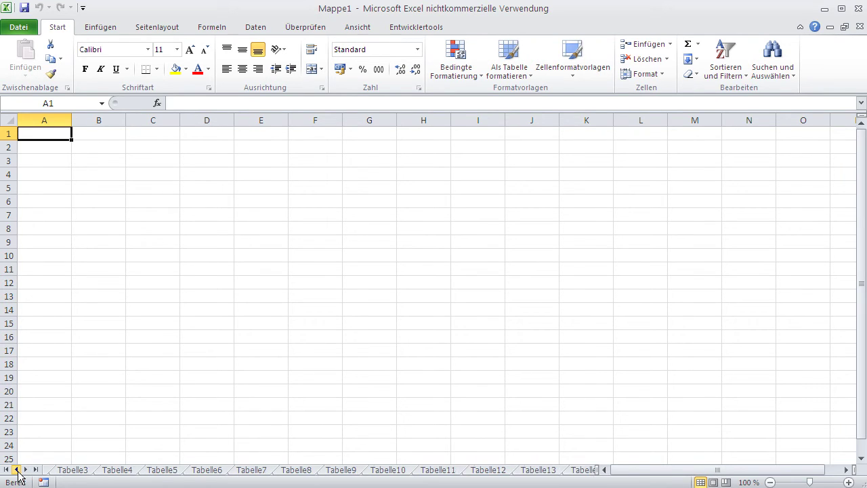
double_click(28, 469)
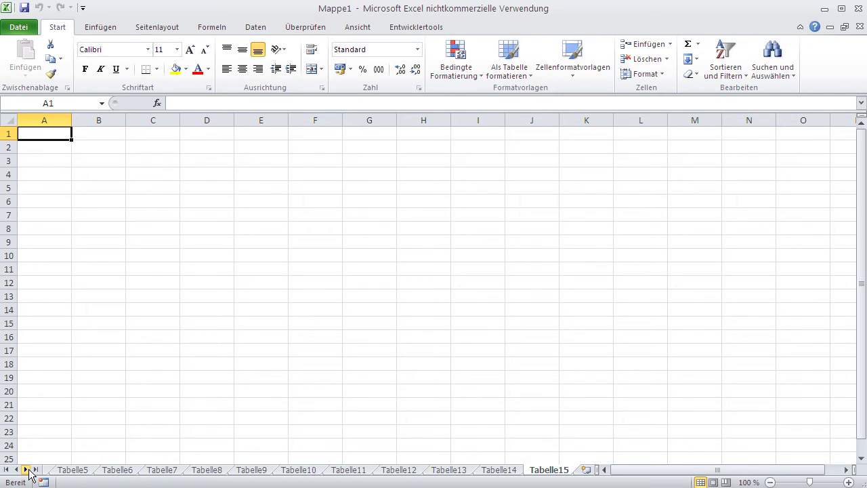
click(17, 469)
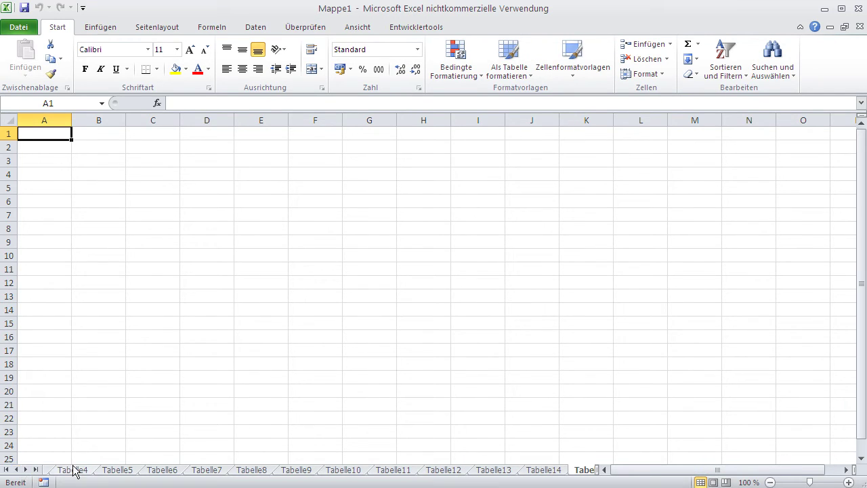
Delete Tabelle7 from its tab menu and Tabelle9 via Start > Löschen > Blatt löschen
click(201, 470)
right_click(201, 472)
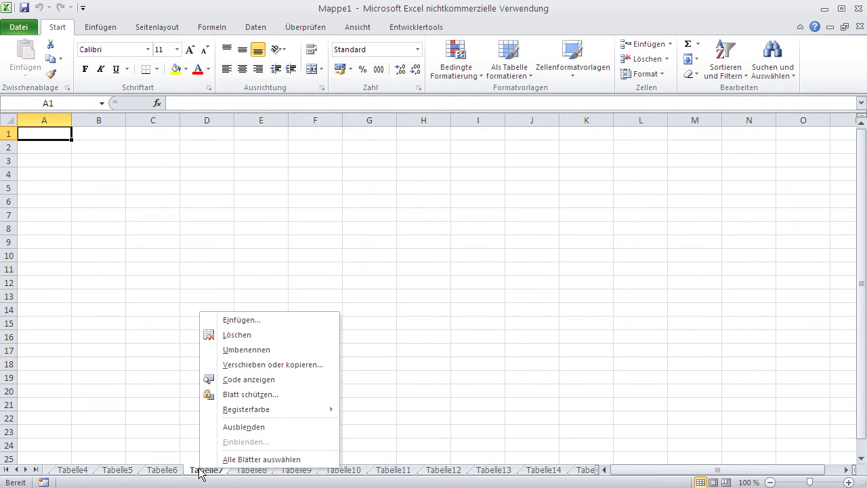
click(226, 335)
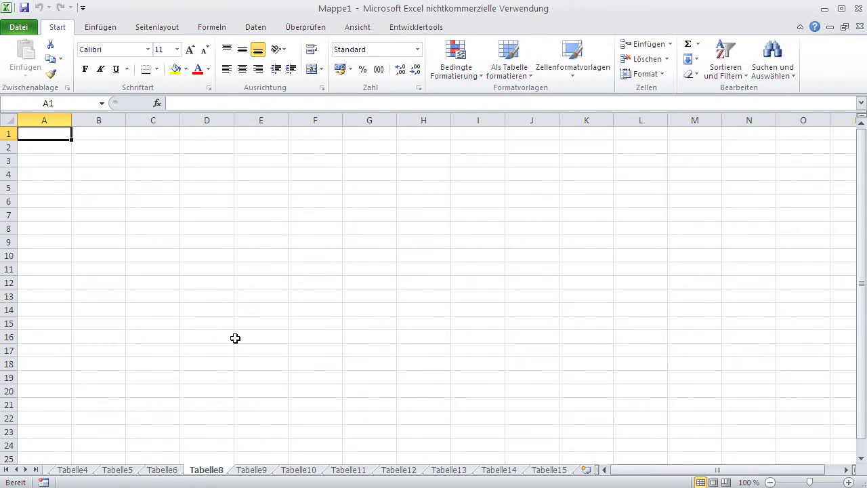
click(252, 471)
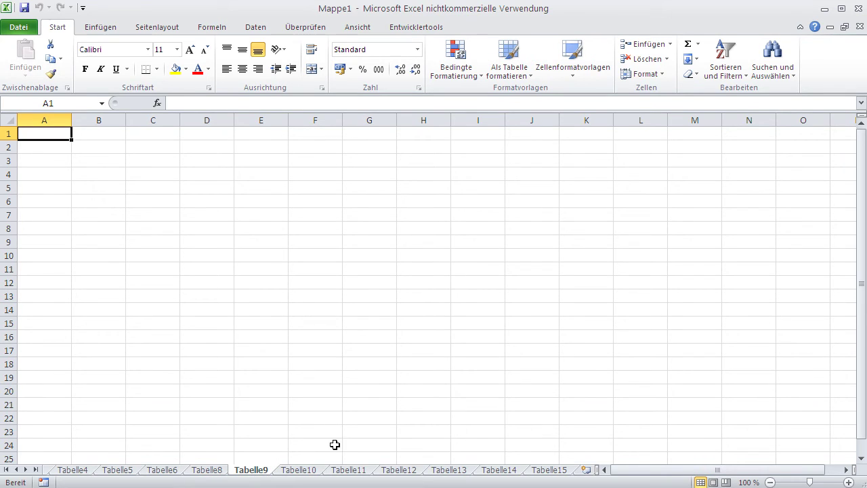
click(667, 63)
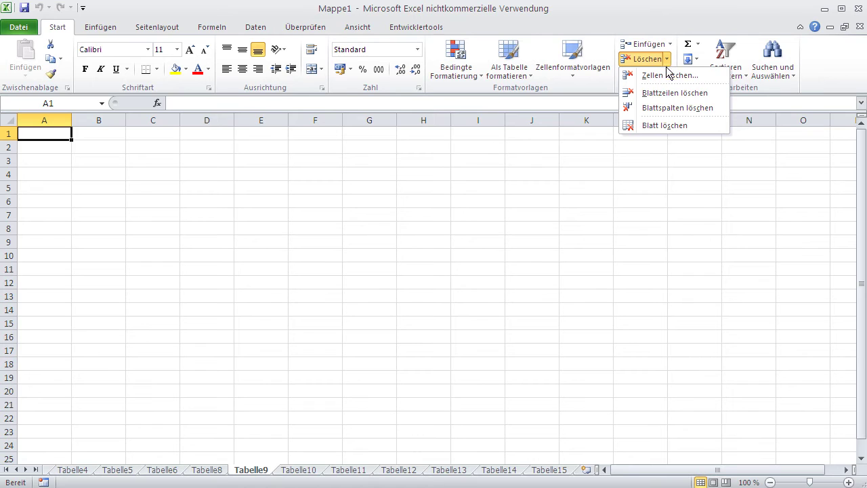
click(657, 125)
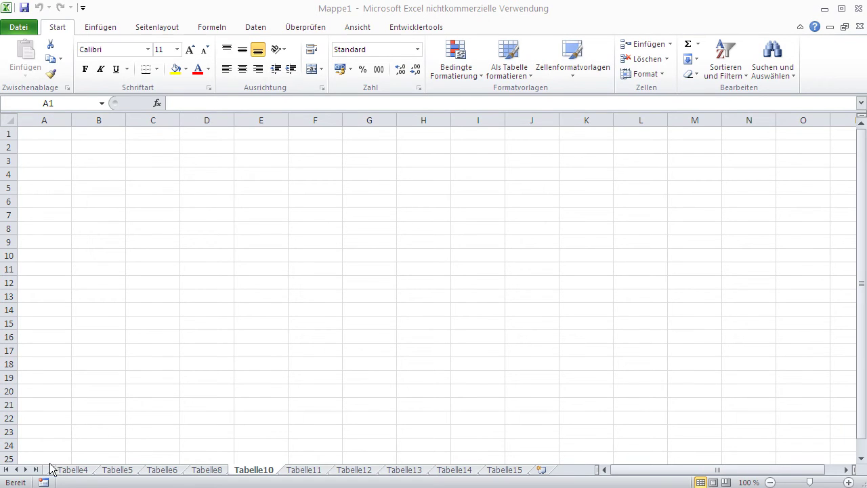
Scroll the sheet tabs back to the start and select 'meine erste Tabelle'
click(8, 470)
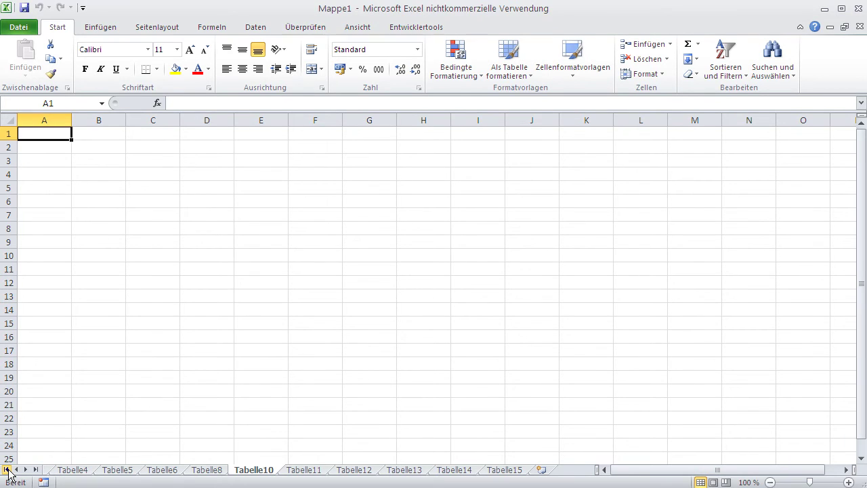
click(7, 469)
click(99, 470)
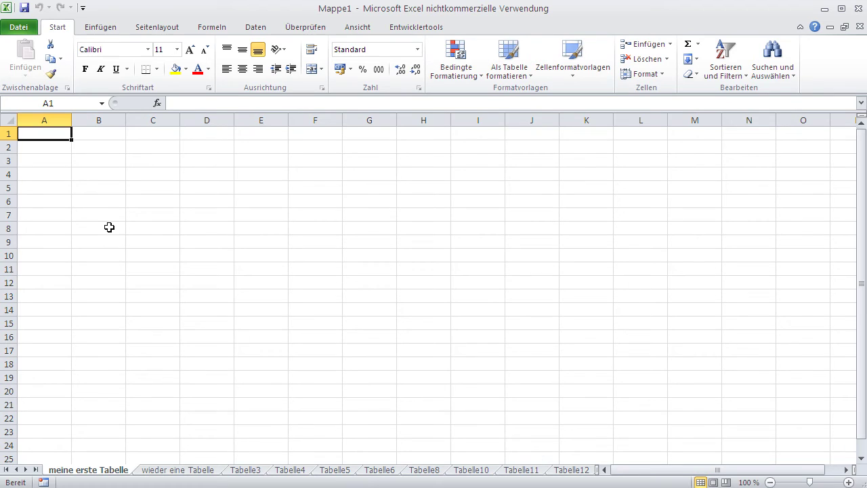
click(150, 189)
click(151, 172)
click(151, 159)
click(99, 161)
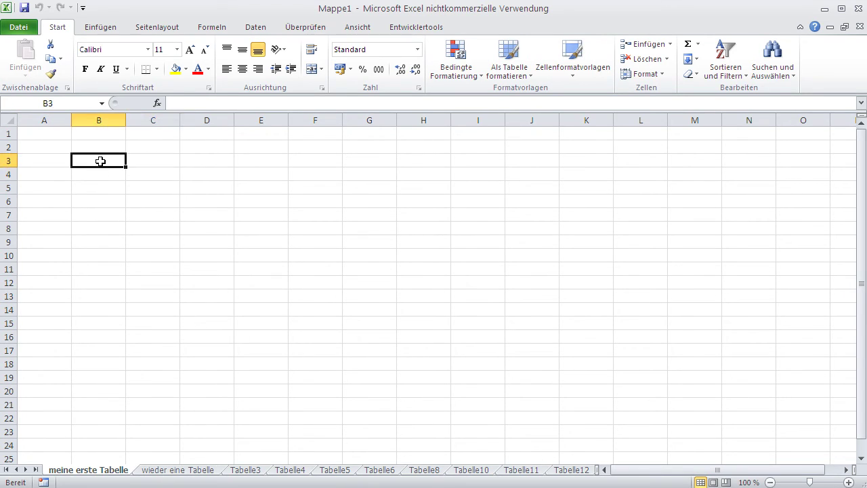
click(97, 176)
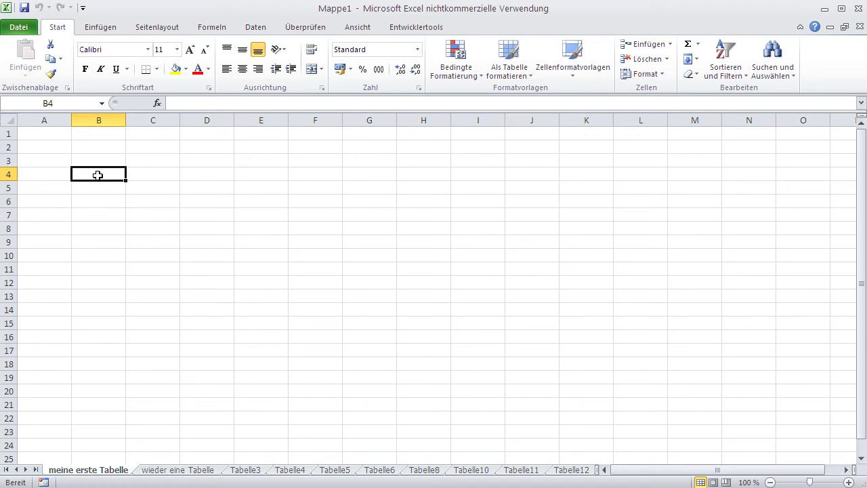
click(164, 178)
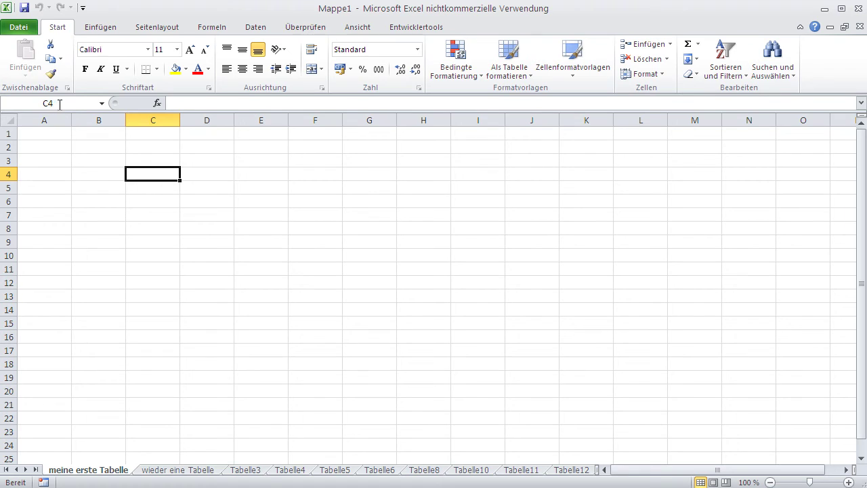
click(265, 215)
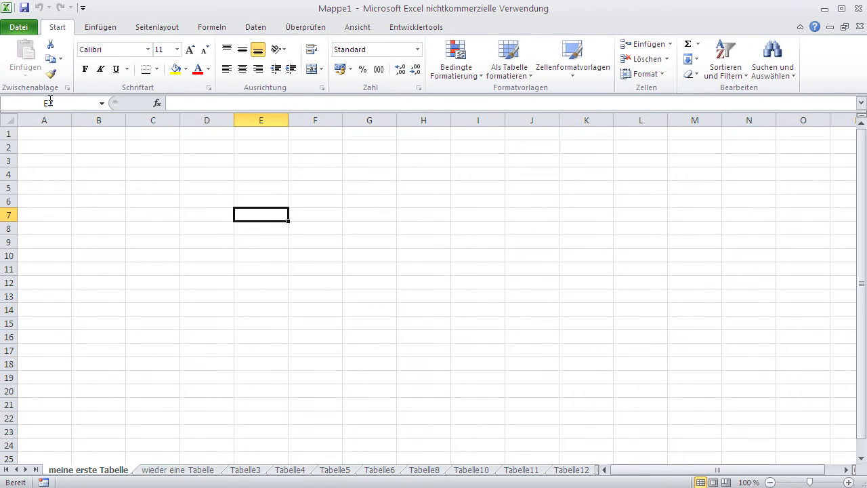
click(182, 295)
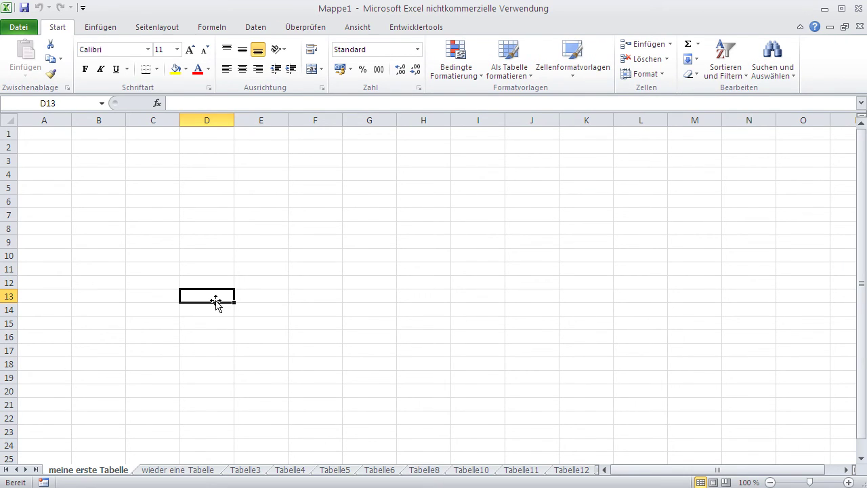
click(188, 470)
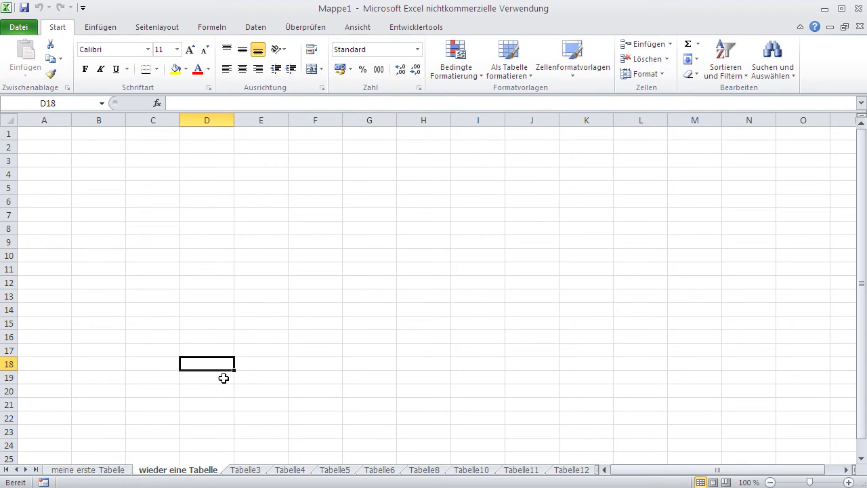
click(206, 308)
key(Up)
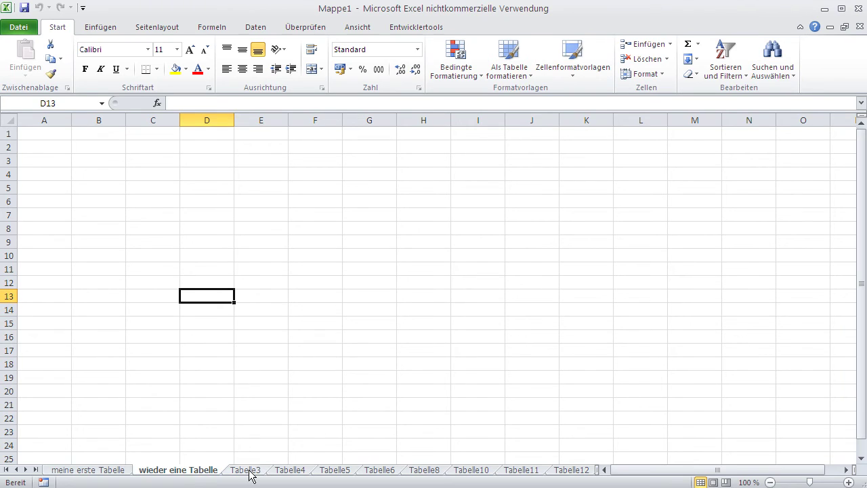
click(249, 472)
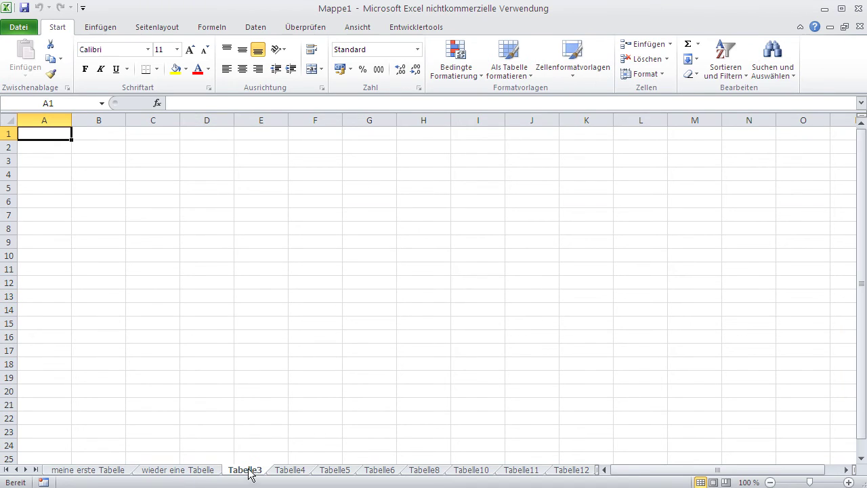
click(208, 296)
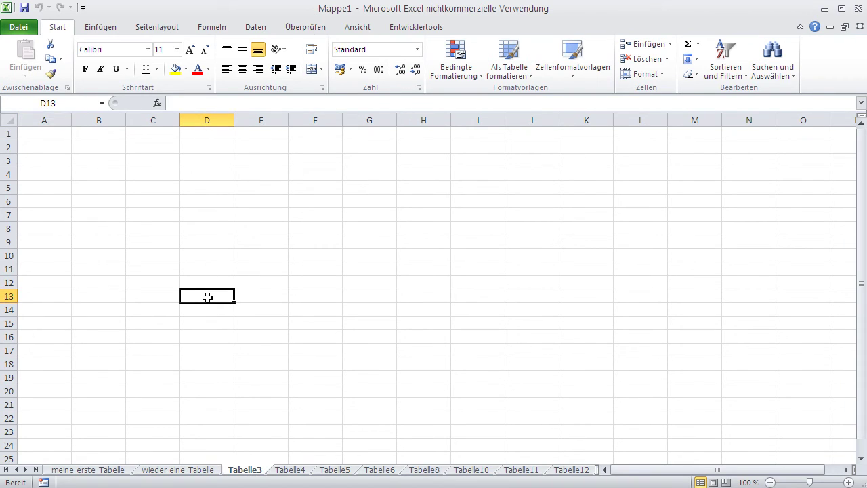
click(181, 472)
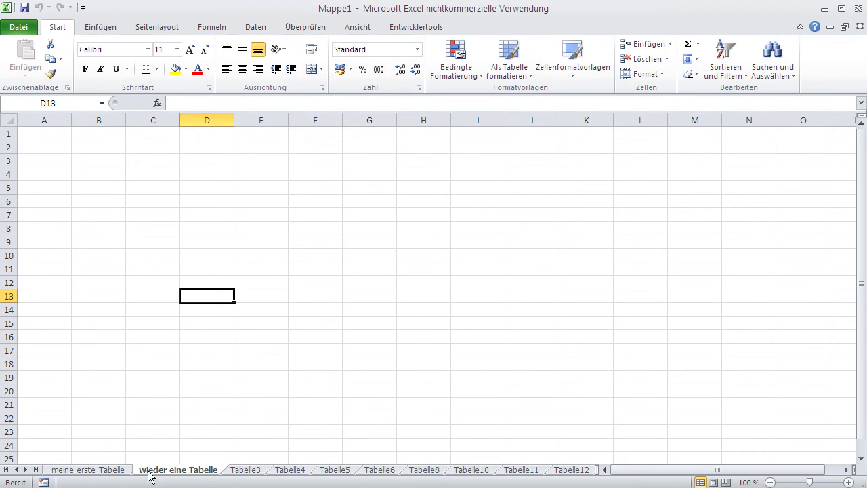
click(117, 469)
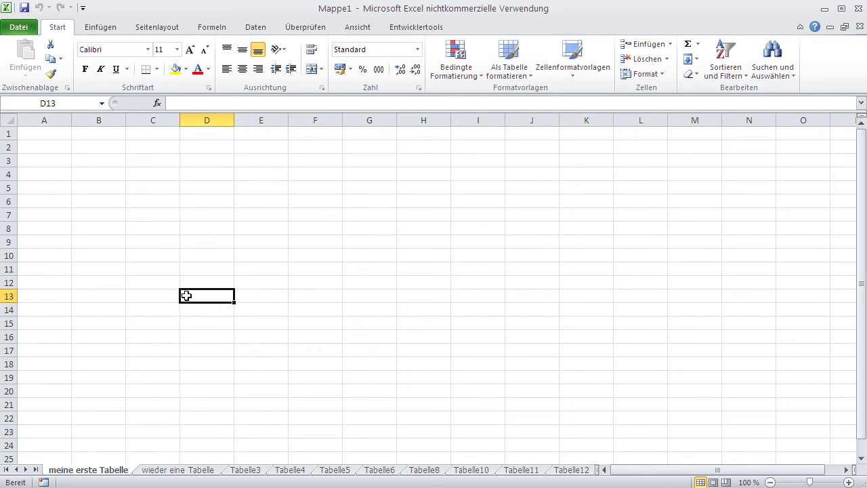
click(46, 133)
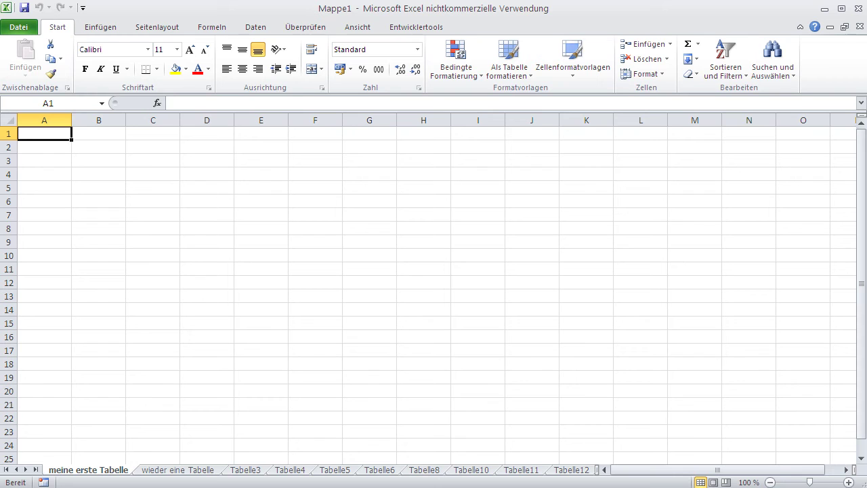
Enter the heading 'Name' in A1 and two first names in A2 and A3
text(Name)
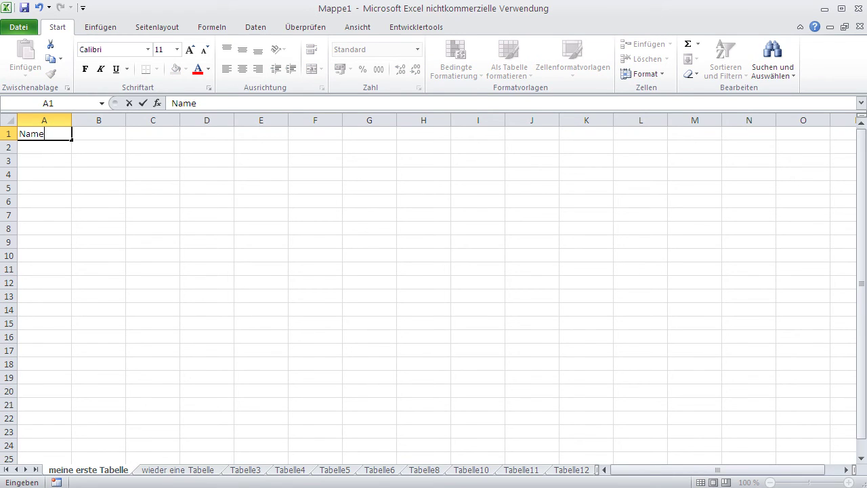
key(Return)
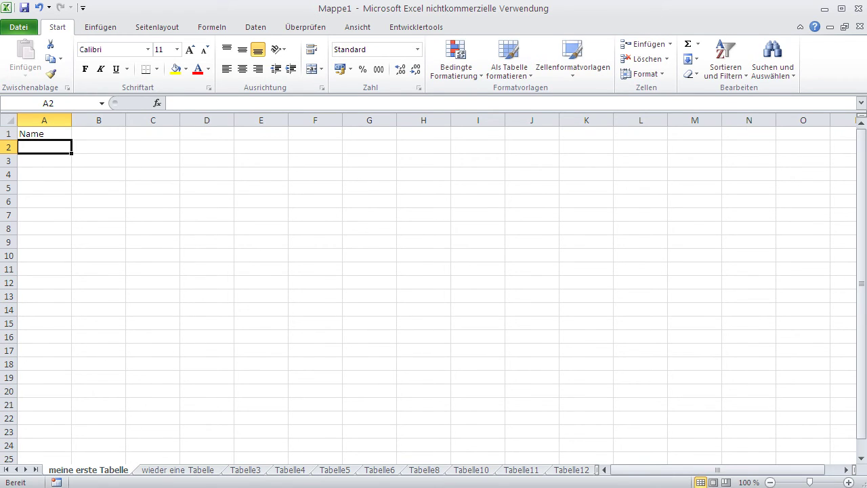
text(Alfred)
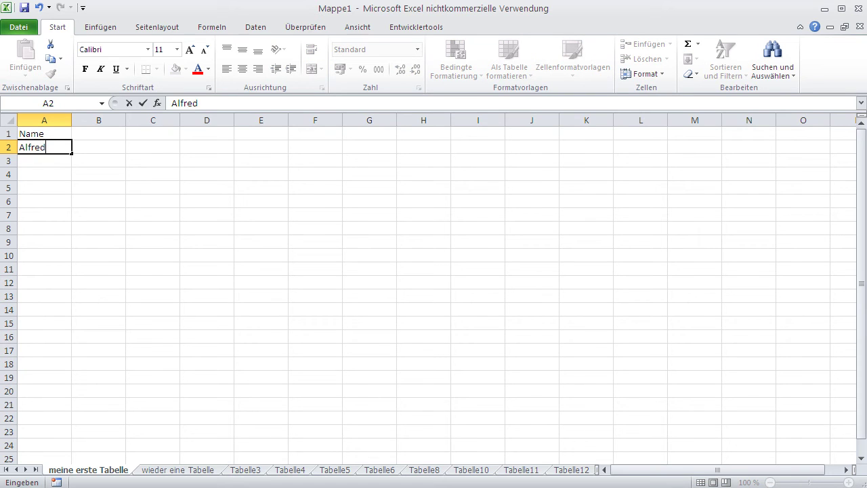
key(Return)
text(Klaus)
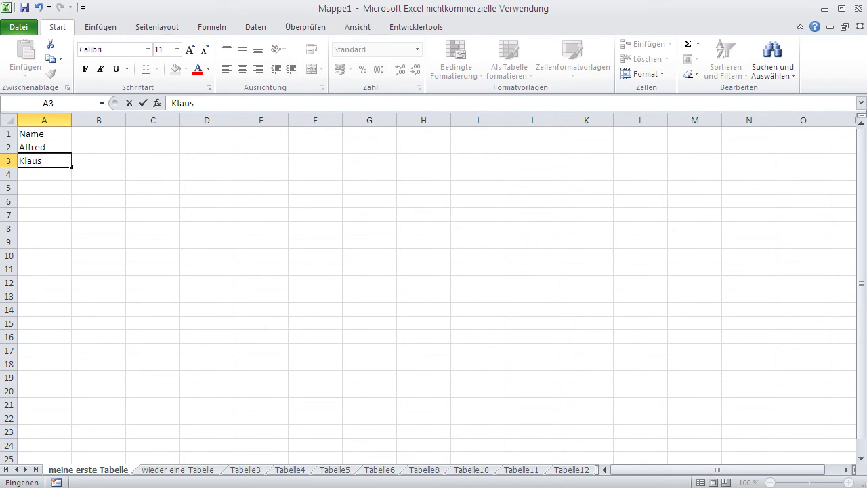
key(Tab)
Enter the matching surnames in B3 and B2, then return the selection to A2
text(Schmitt)
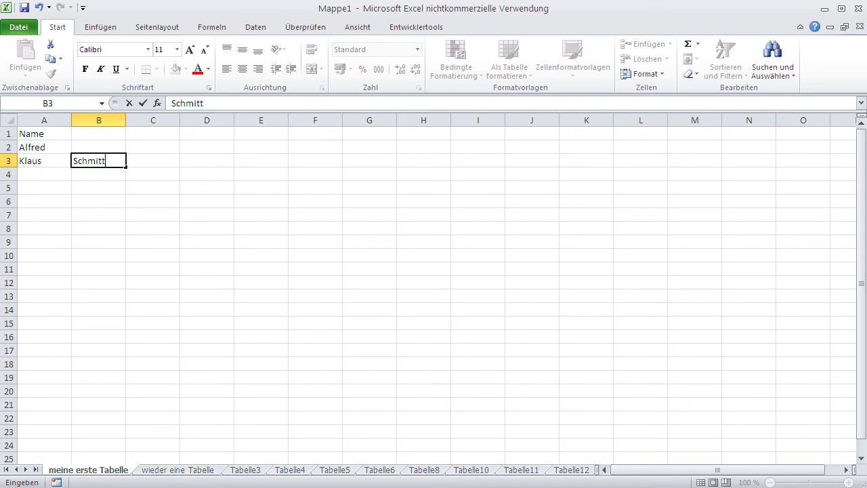
key(Return)
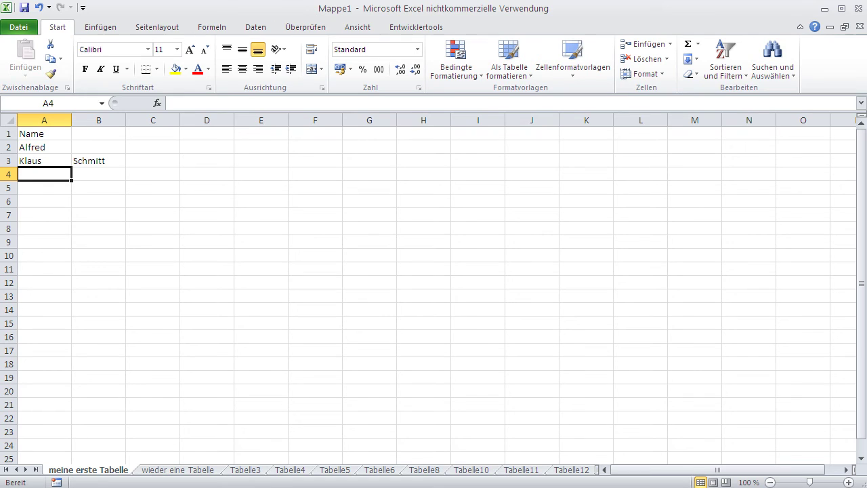
click(91, 148)
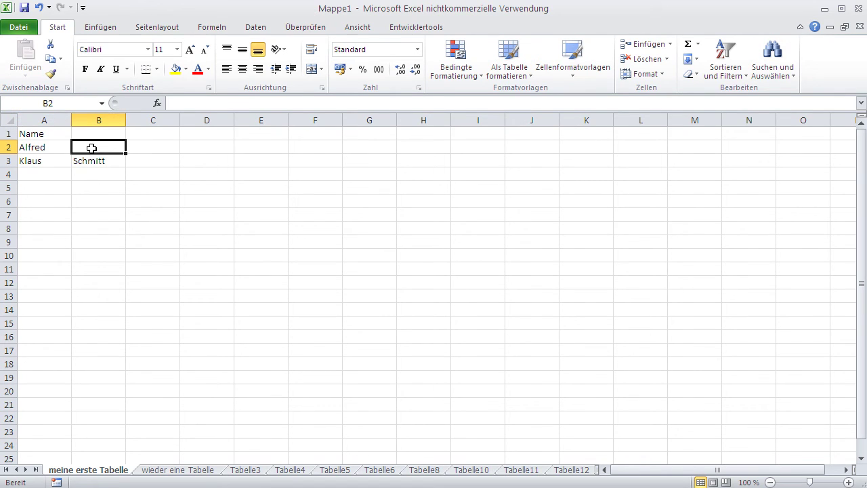
text(Baumann)
key(Up)
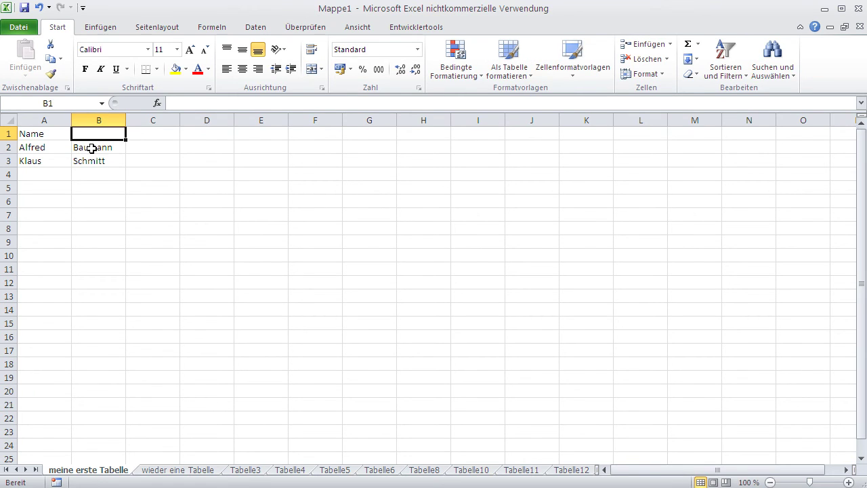
click(92, 147)
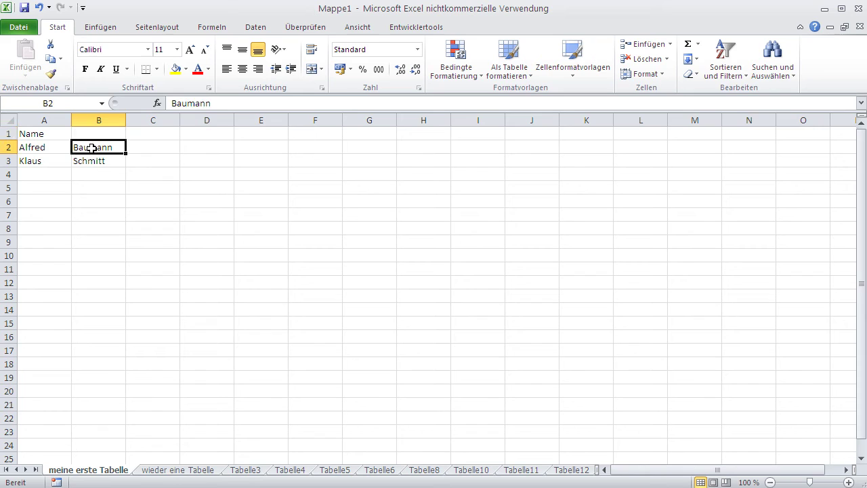
key(Right)
key(Left)
key(Left)
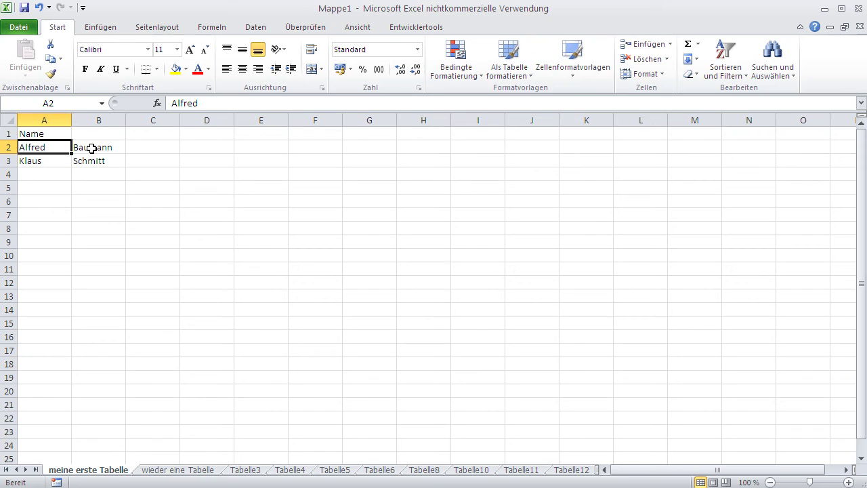
Overwrite the A1 heading with 'Vorname', replacing a stray test entry along the way
key(Right)
key(Right)
key(Right)
key(Right)
key(Right)
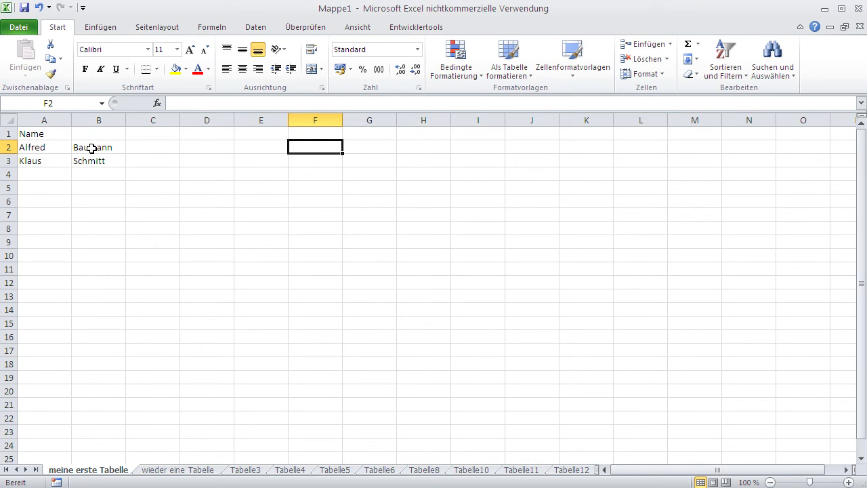
click(36, 134)
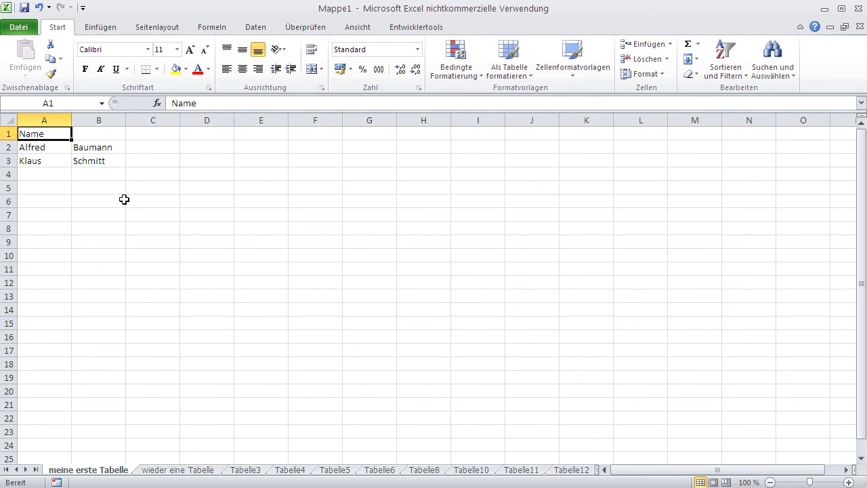
click(160, 174)
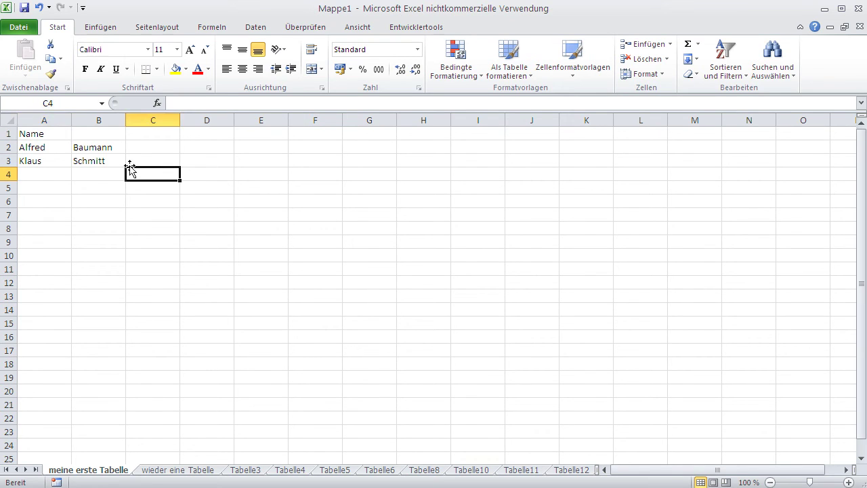
click(53, 138)
text(dsfsdfsdffs)
click(72, 186)
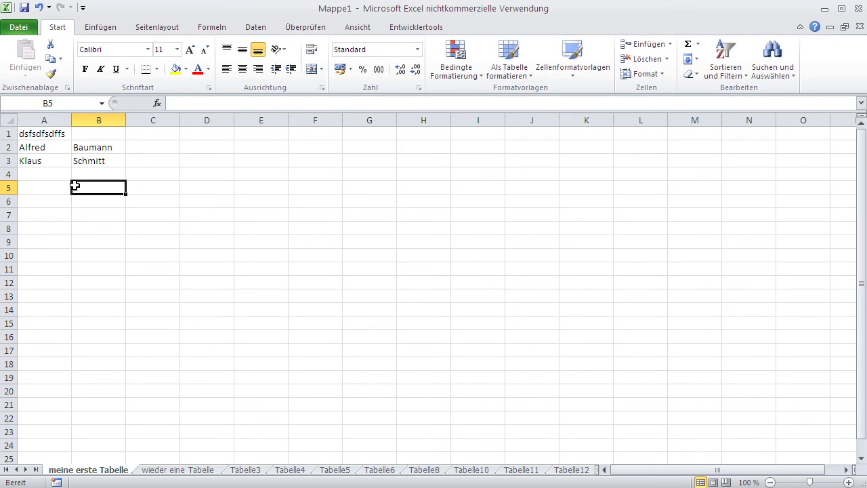
click(41, 132)
text(Vorname)
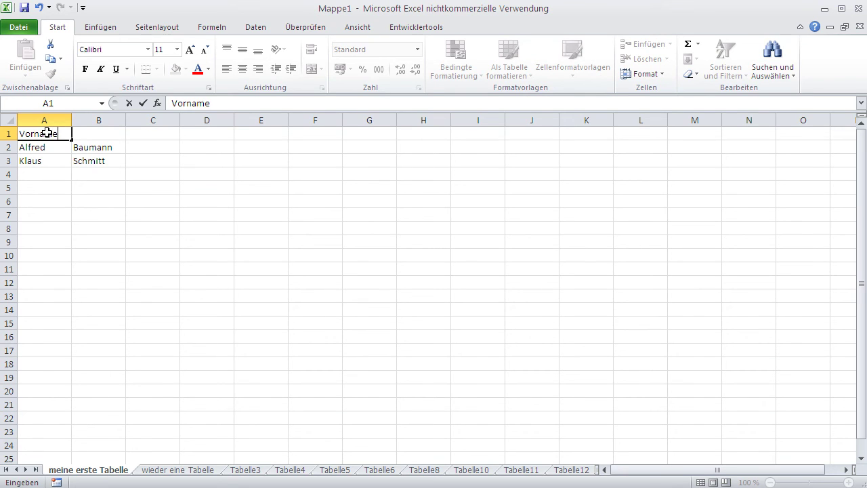
key(Return)
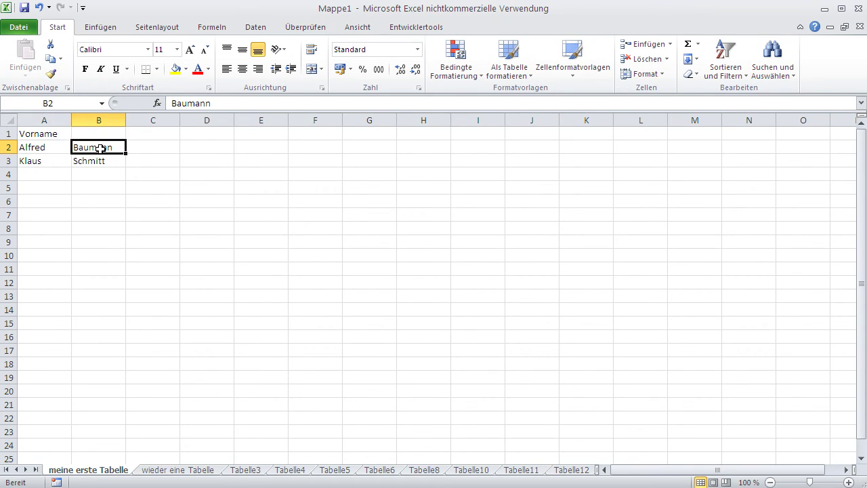
Trim the trailing letters of the B2 surname and replace a letter in B3 with 'd'
double_click(99, 149)
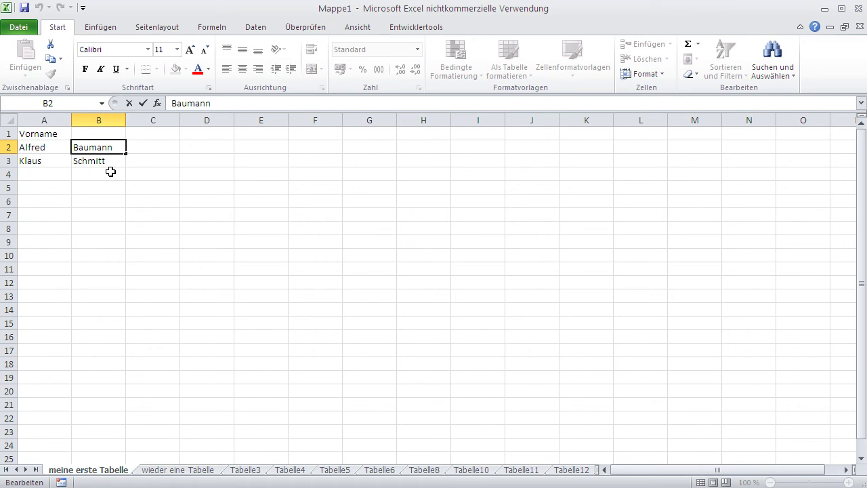
key(BackSpace)
key(BackSpace)
key(BackSpace)
click(92, 161)
double_click(95, 160)
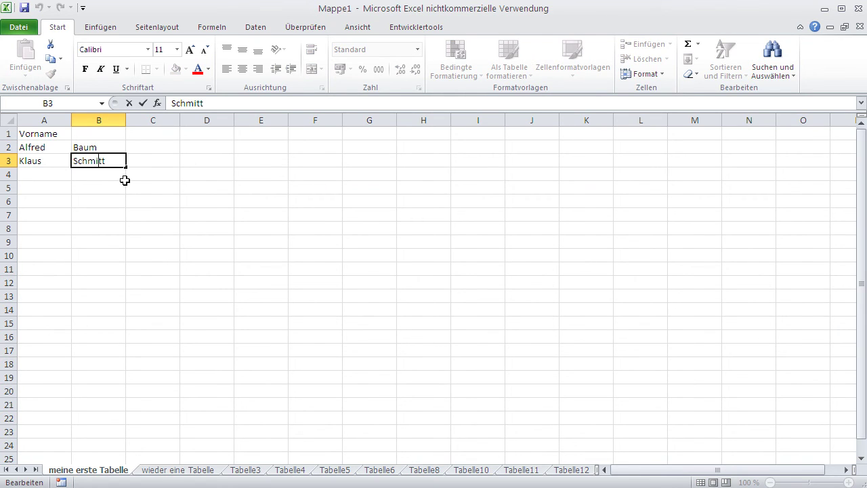
key(BackSpace)
text(d)
click(43, 148)
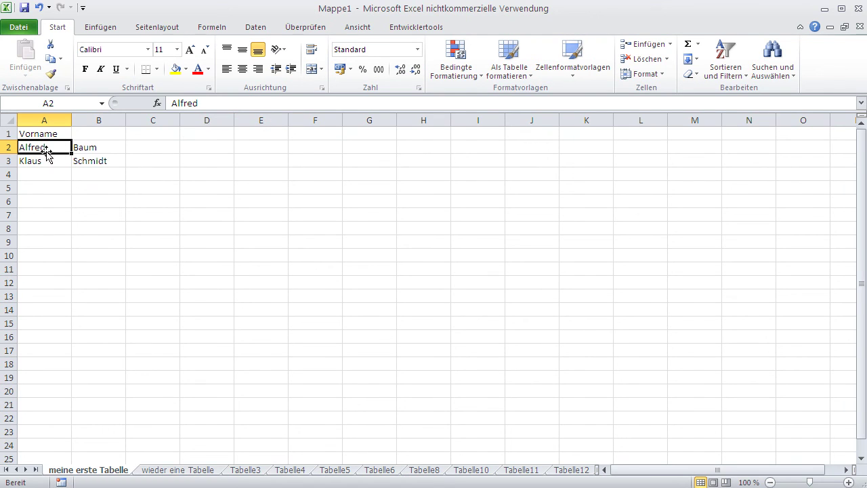
Shorten the first name in A2 by deleting its last letters
click(204, 103)
key(BackSpace)
key(BackSpace)
key(BackSpace)
key(Return)
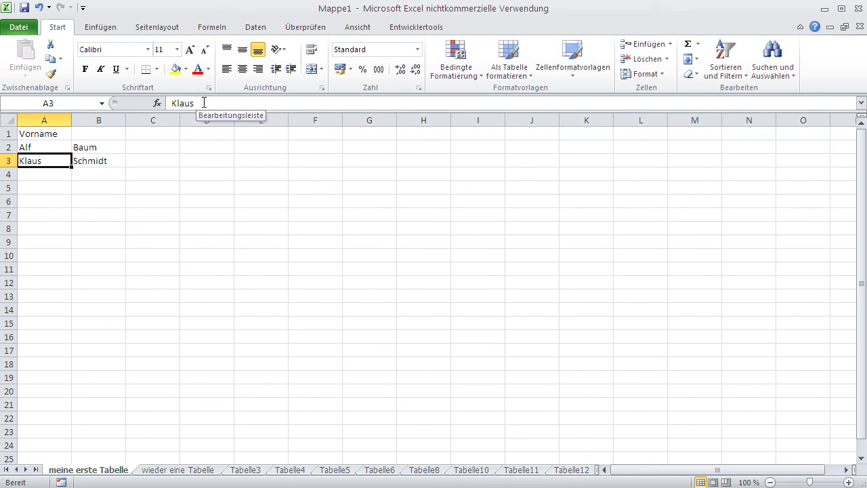
Change the surname in B2 from Baum to Braun
click(80, 144)
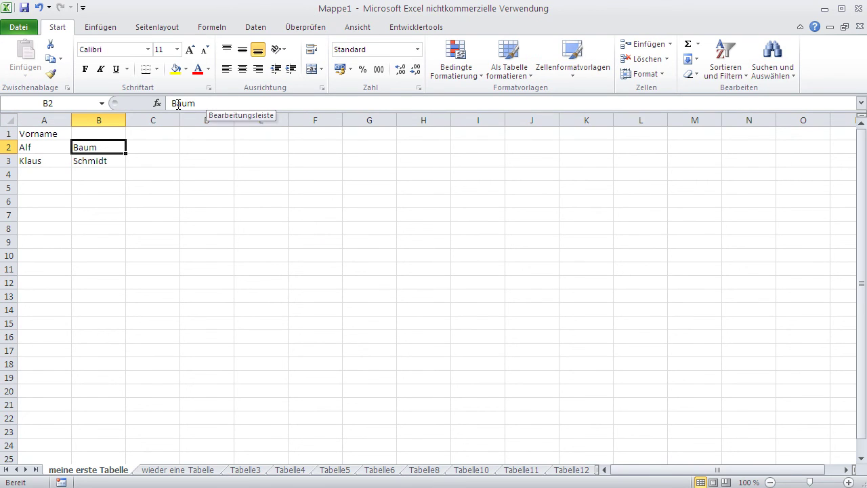
click(203, 102)
key(BackSpace)
key(BackSpace)
key(BackSpace)
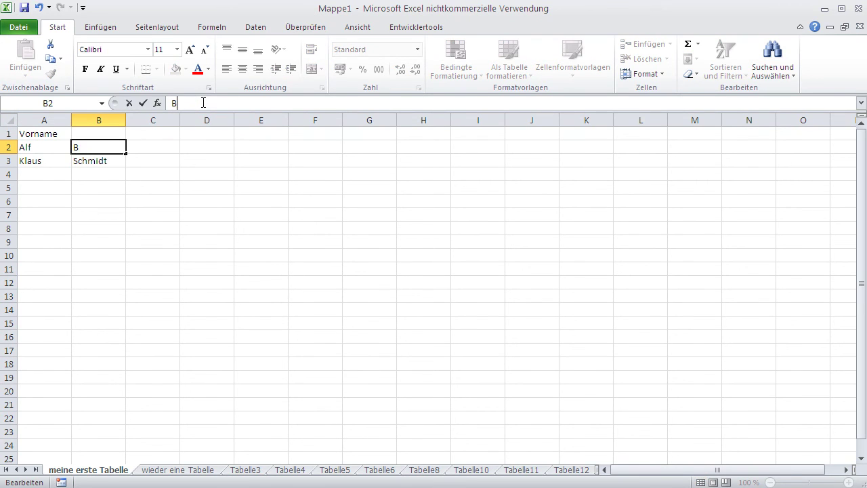
text(raun)
click(164, 196)
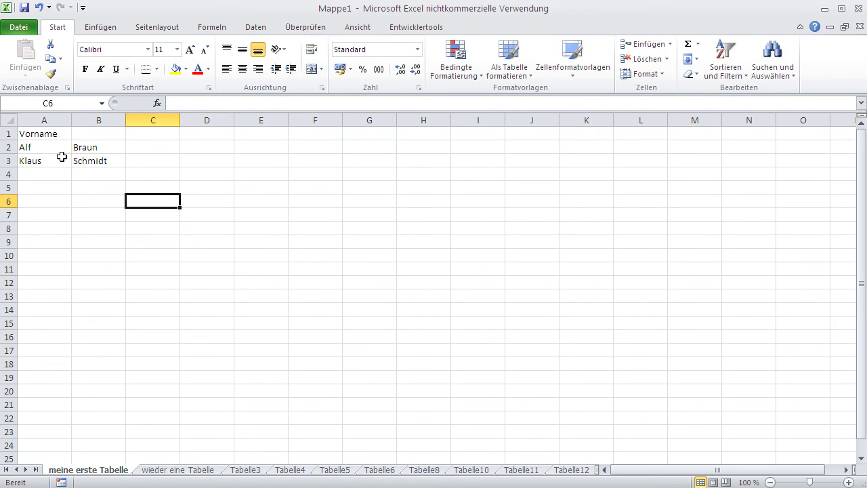
Start overwriting A1, then cancel so it still reads Vorname
click(52, 133)
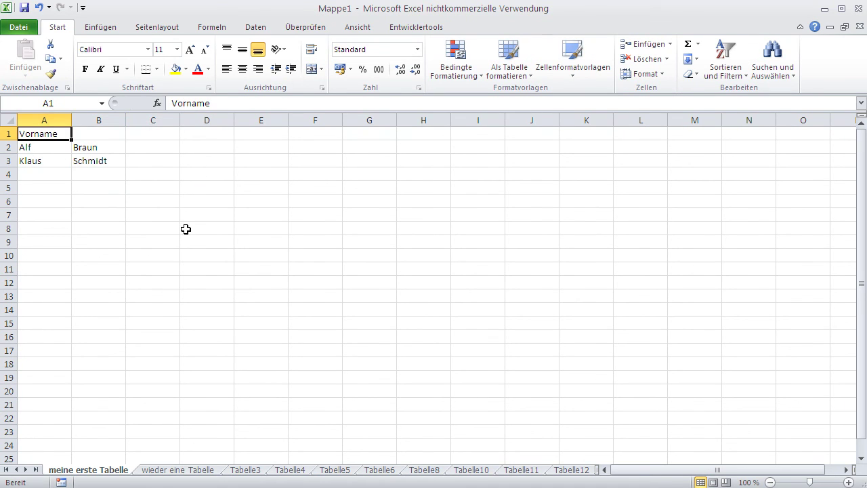
text(dgdf)
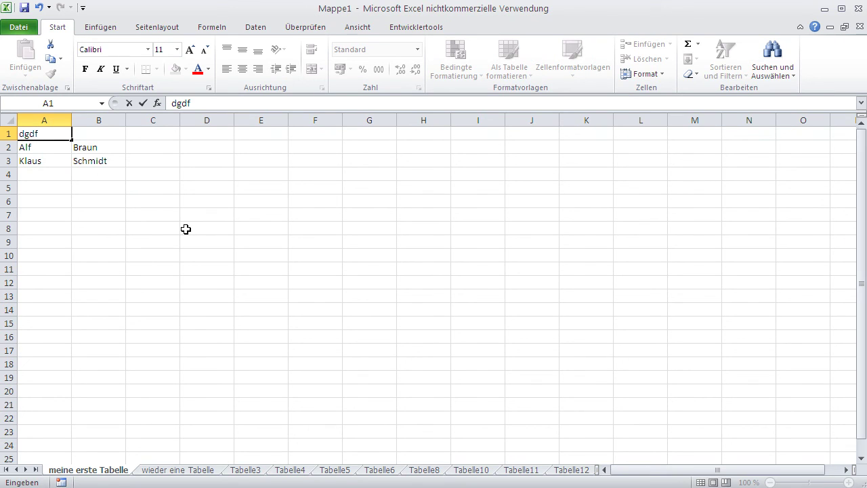
key(Escape)
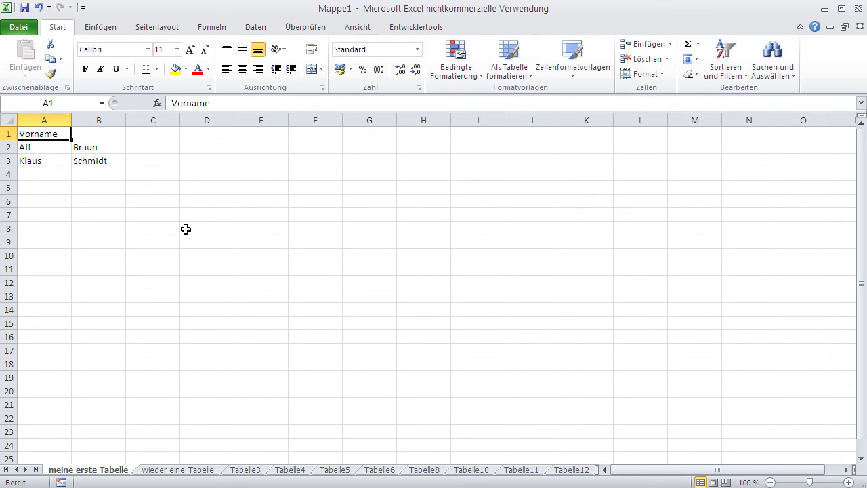
Begin editing Alf in A2, then cancel to leave it unchanged
double_click(53, 147)
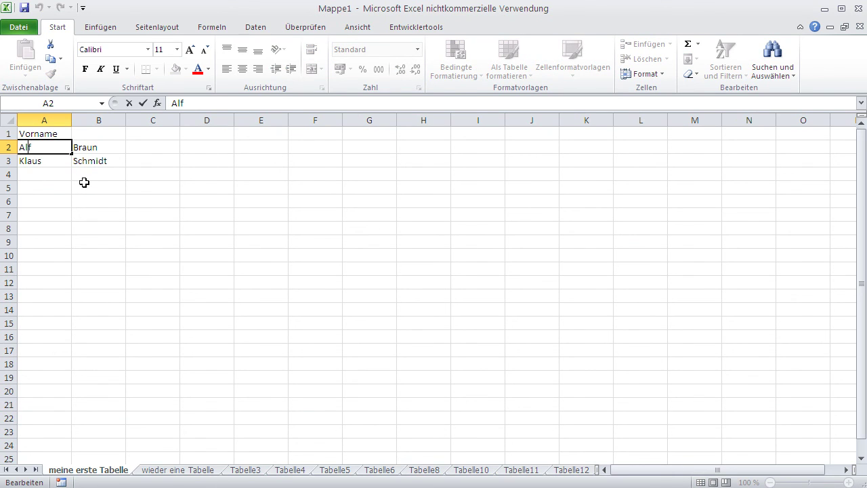
key(BackSpace)
key(BackSpace)
key(Escape)
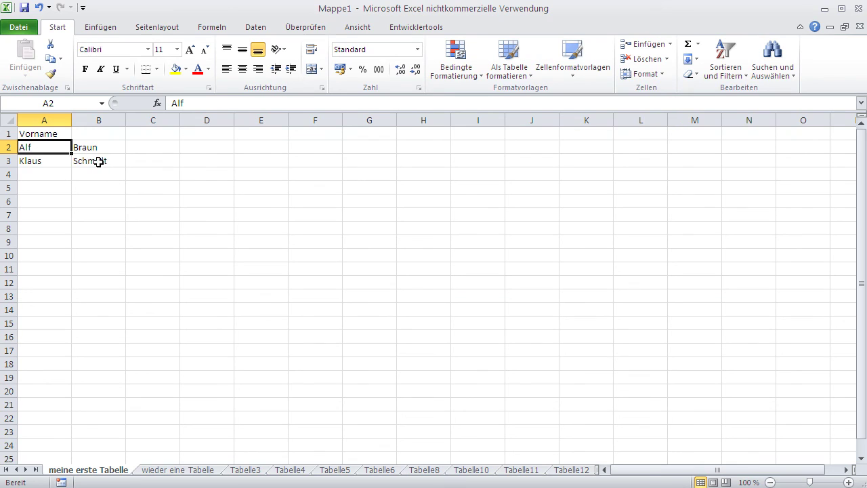
Correct the surname in B3 from Schmidt to Schmitt
click(98, 162)
click(245, 103)
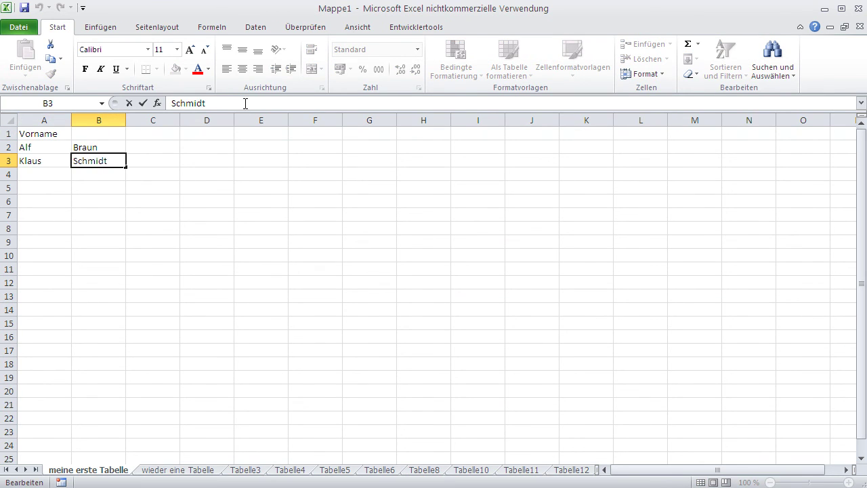
key(BackSpace)
key(BackSpace)
key(BackSpace)
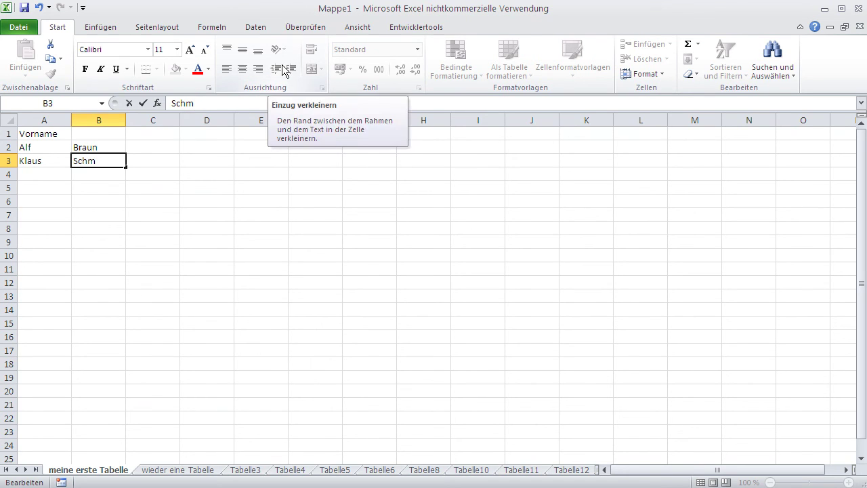
text(mi)
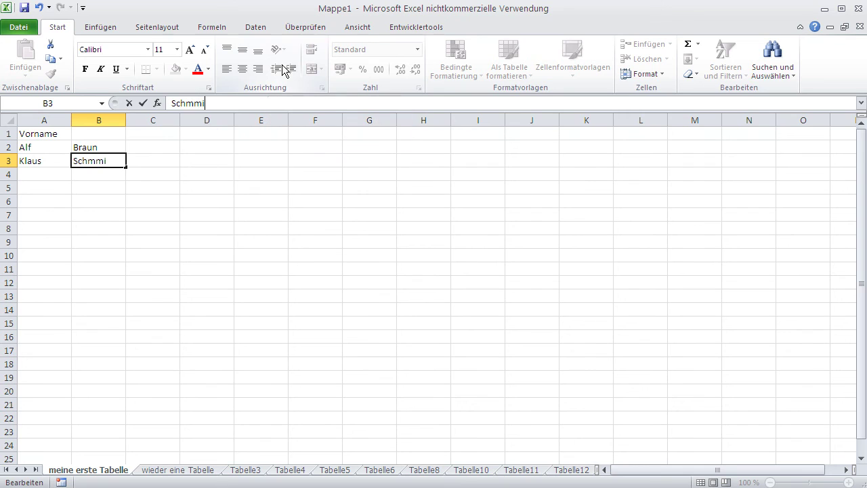
key(BackSpace)
key(BackSpace)
text(itt)
key(Return)
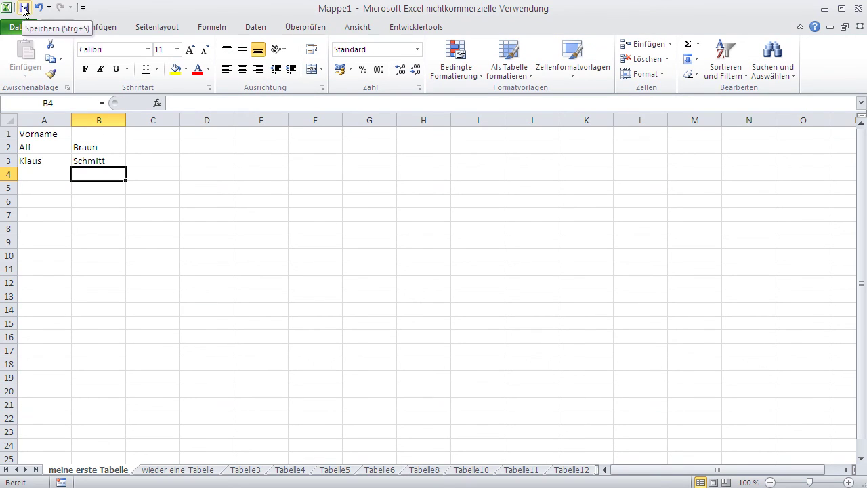
Save the workbook under the file name 'Lektion 0'
key(ctrl+s)
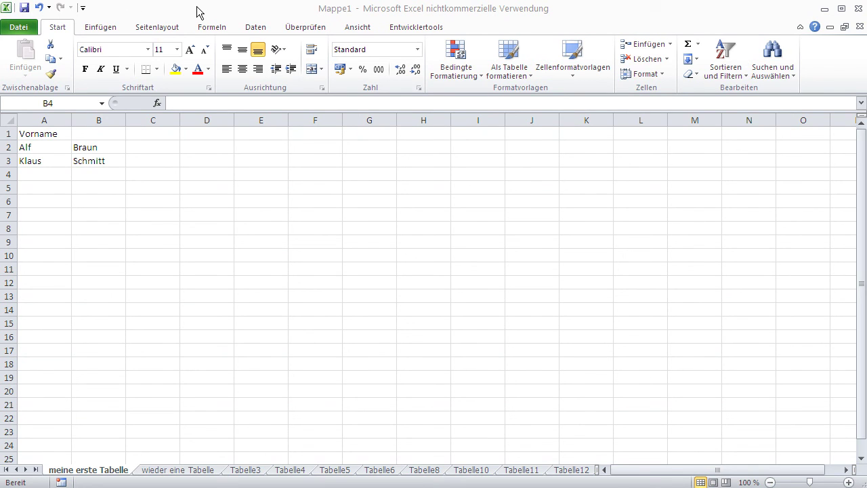
click(25, 10)
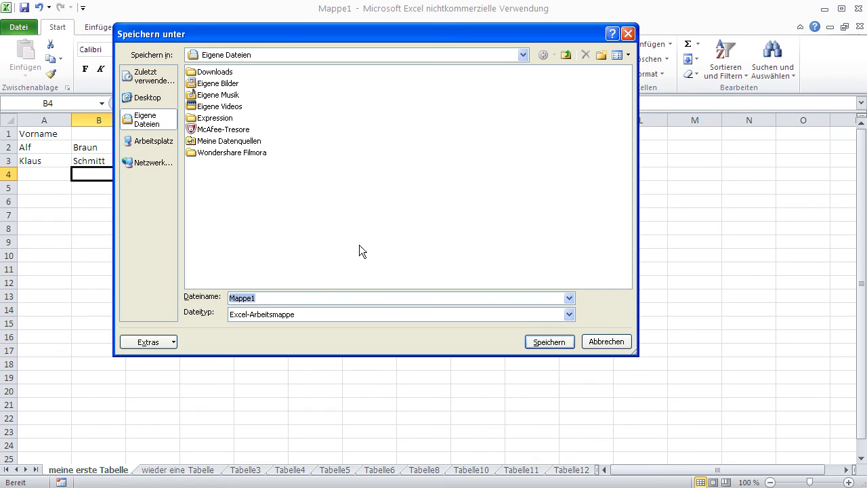
text(abc)
key(BackSpace)
key(BackSpace)
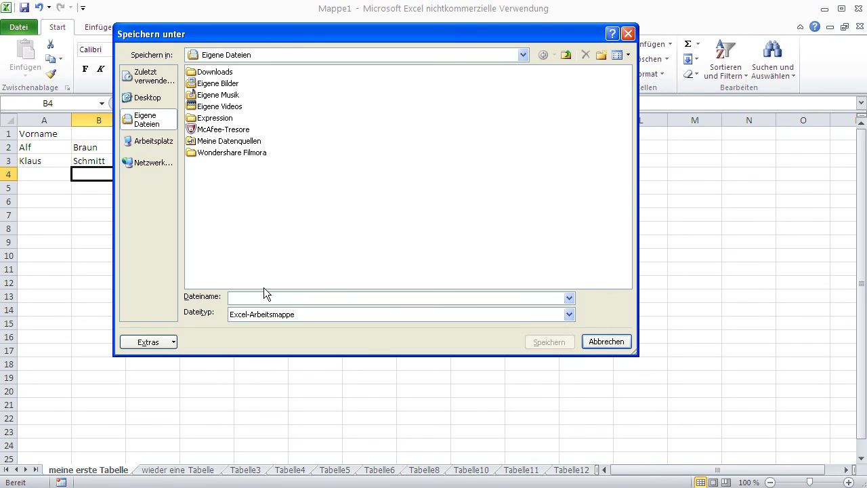
text(Lektion 0)
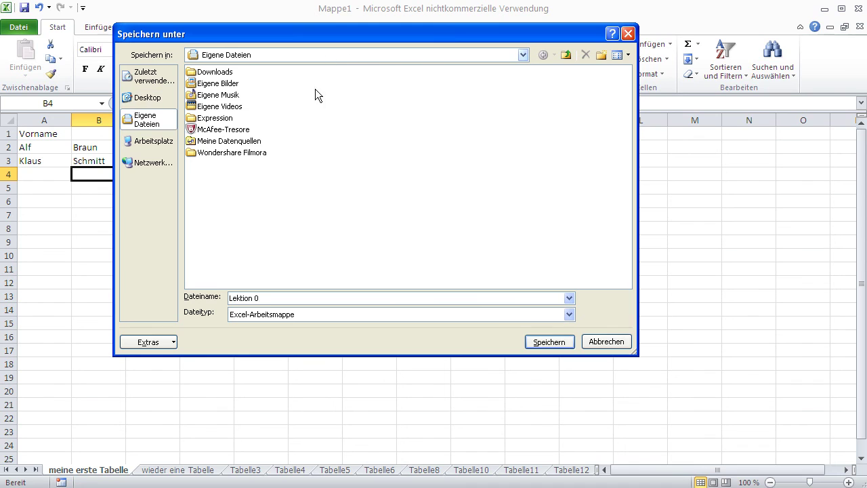
click(547, 342)
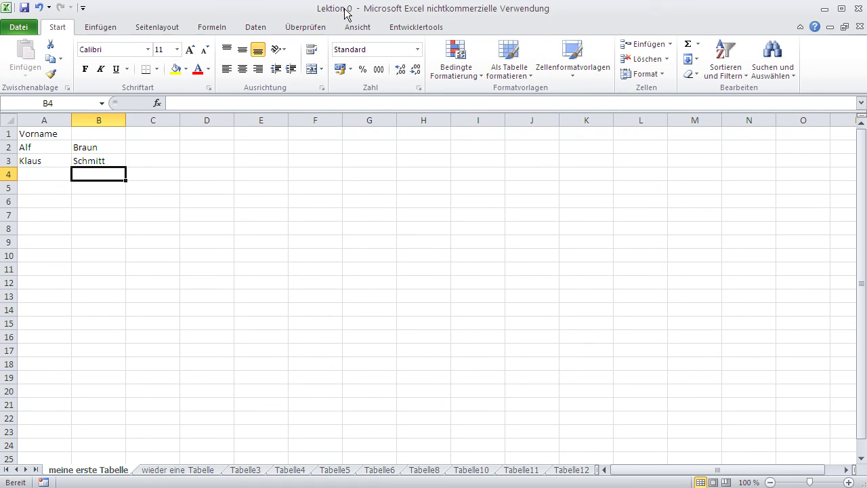
click(172, 202)
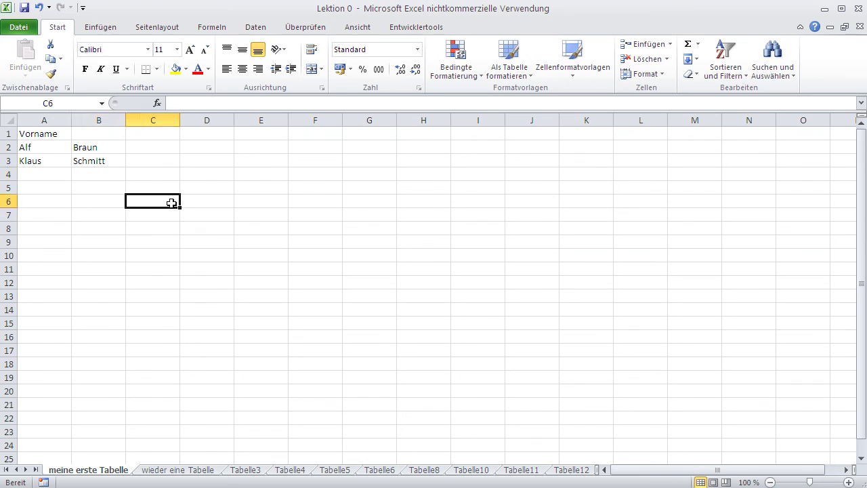
click(44, 172)
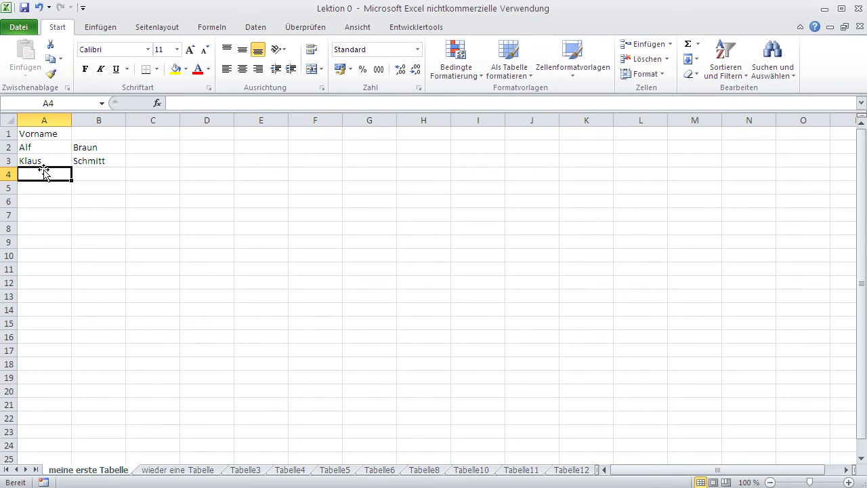
text(Lisa)
key(Tab)
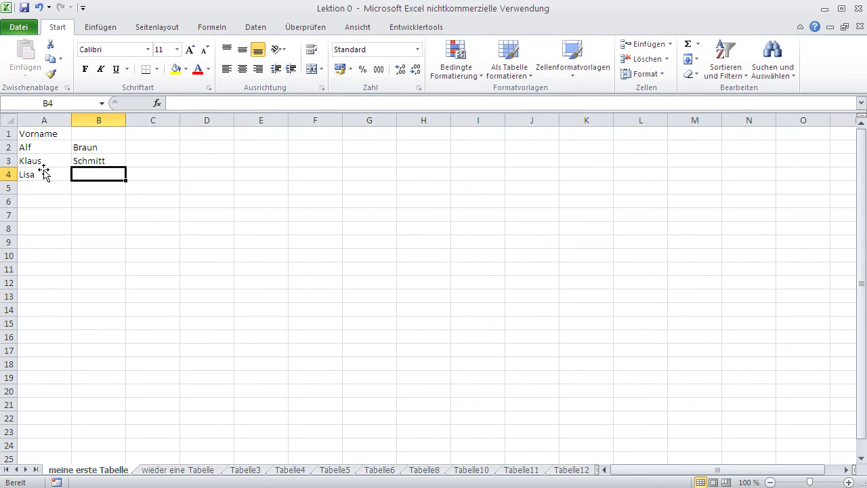
text(Schwarz)
key(Return)
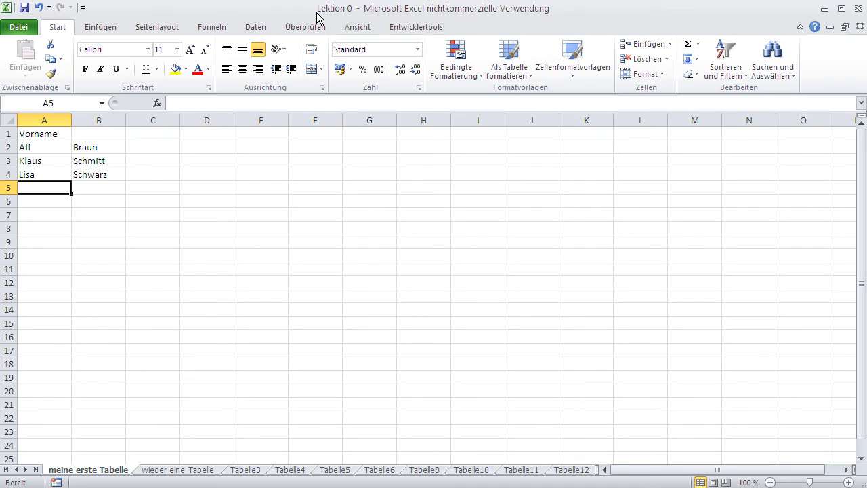
click(26, 9)
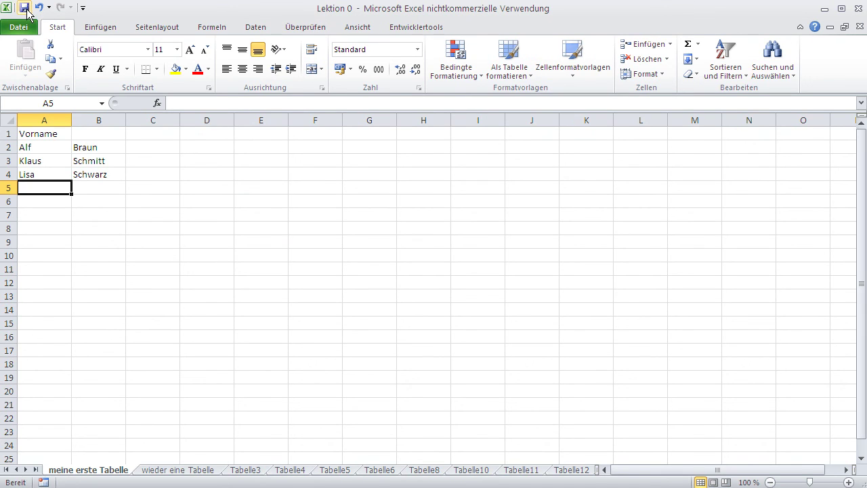